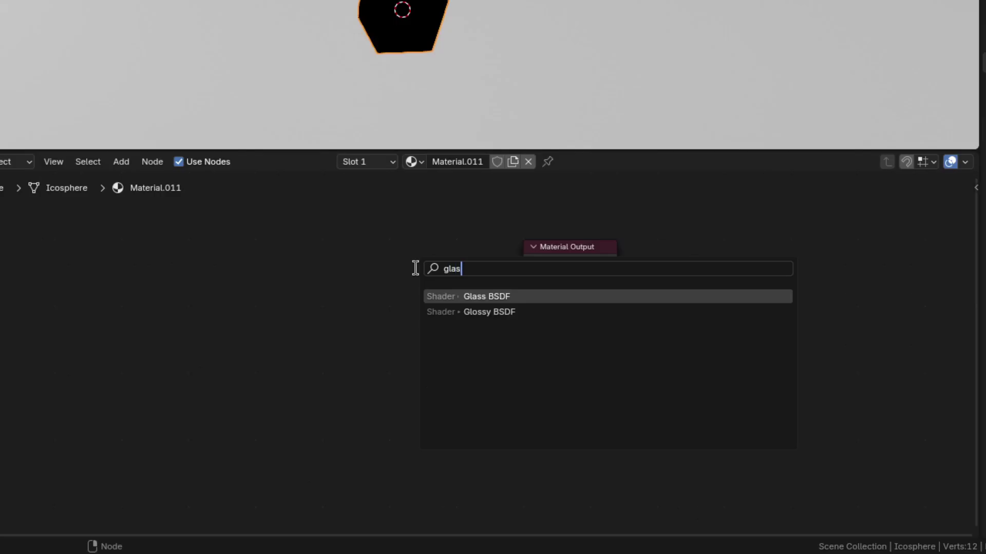
Add a Glass BSDF to the raindrop material and set its IOR to 1.
{"action": "key", "text": "Return"}
{"action": "scroll", "coordinate": [196, 308], "scroll_direction": "up", "scroll_amount": 3}
{"action": "left_click", "coordinate": [366, 389]}
{"action": "type", "text": "1"}
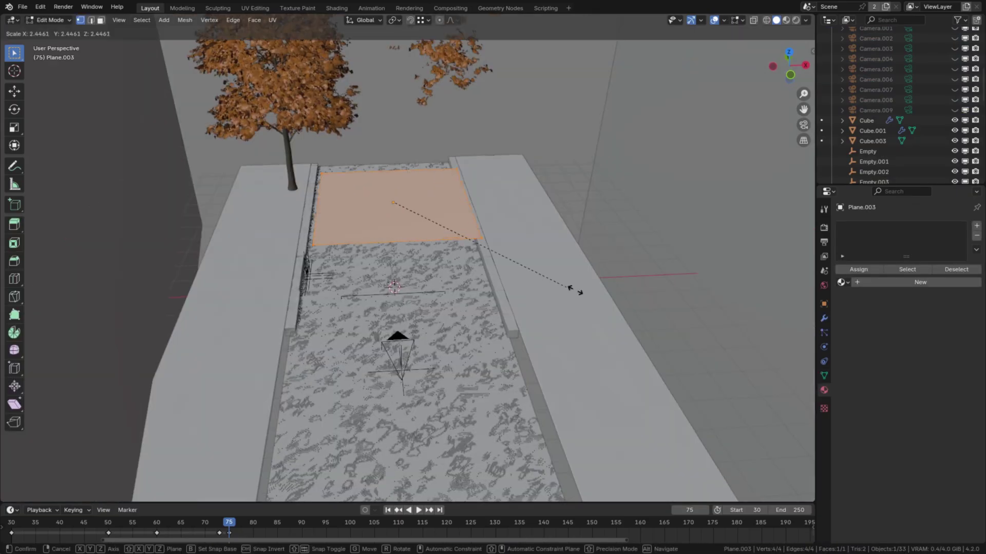
Enlarge the plane and give its particle system 600000 particles, end frame 250, lifetime 26.
{"action": "left_click", "coordinate": [650, 297]}
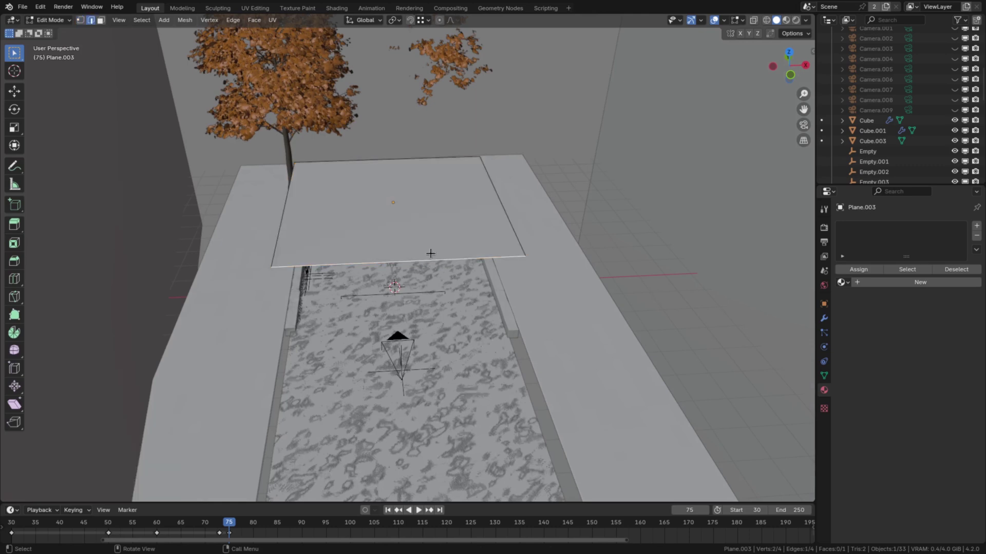
{"action": "middle_click_drag", "start_coordinate": [430, 253], "coordinate": [475, 177]}
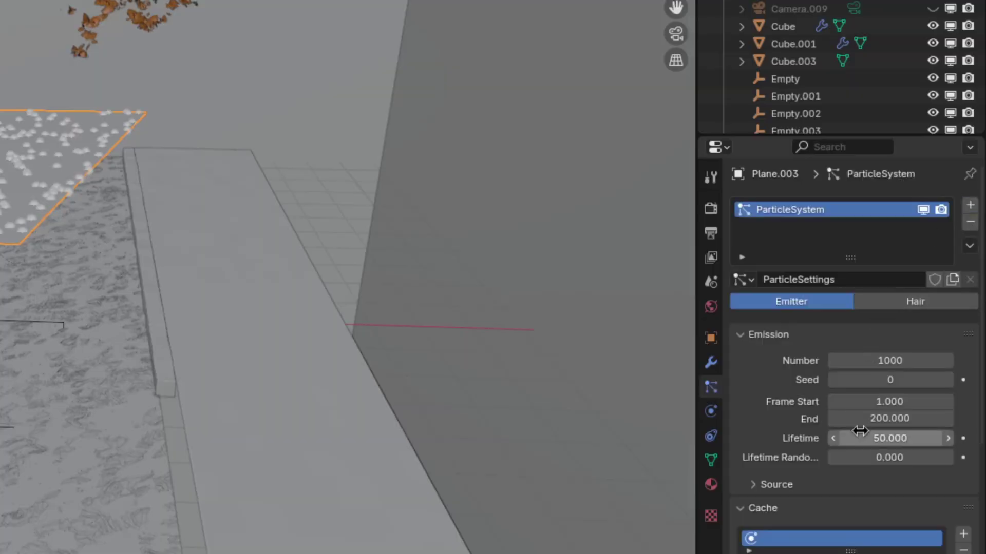
{"action": "left_click", "coordinate": [939, 360]}
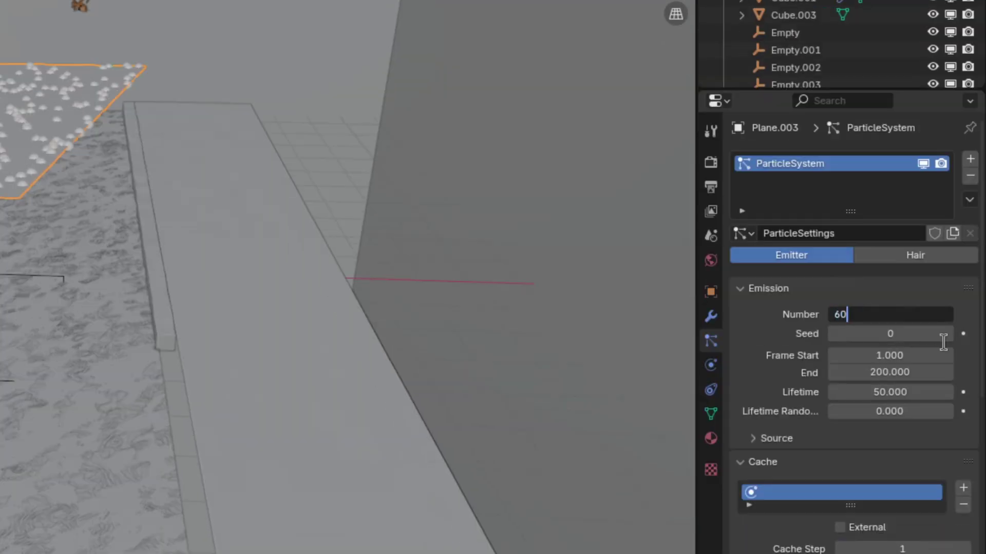
{"action": "key", "text": "Return"}
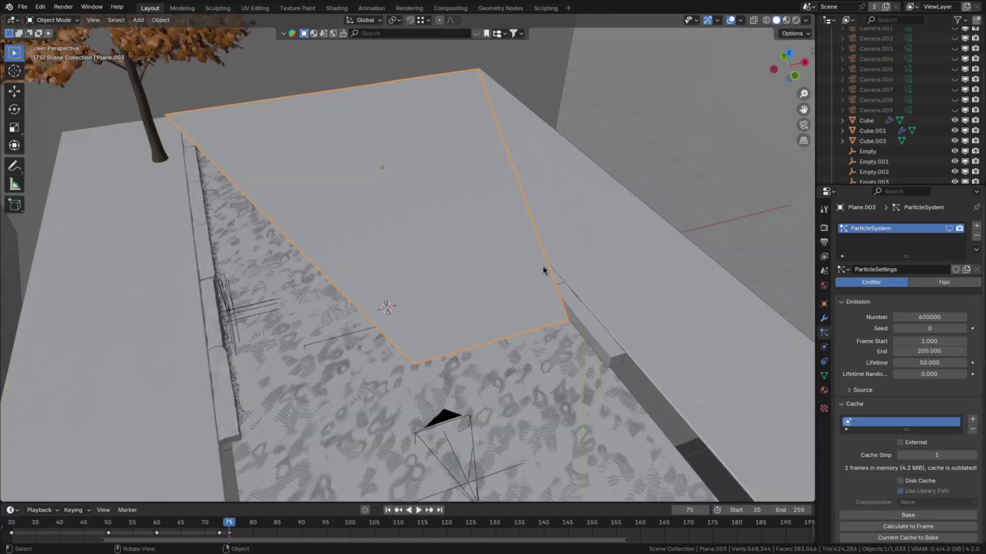
{"action": "middle_click_drag", "start_coordinate": [493, 256], "coordinate": [400, 257]}
{"action": "left_click_drag", "start_coordinate": [929, 317], "coordinate": [940, 317]}
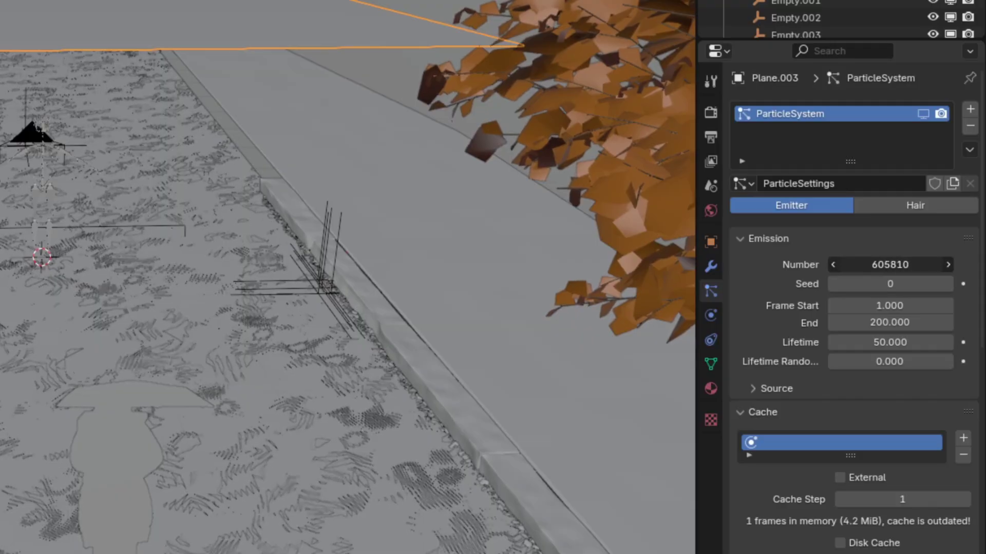
{"action": "key", "text": "Escape"}
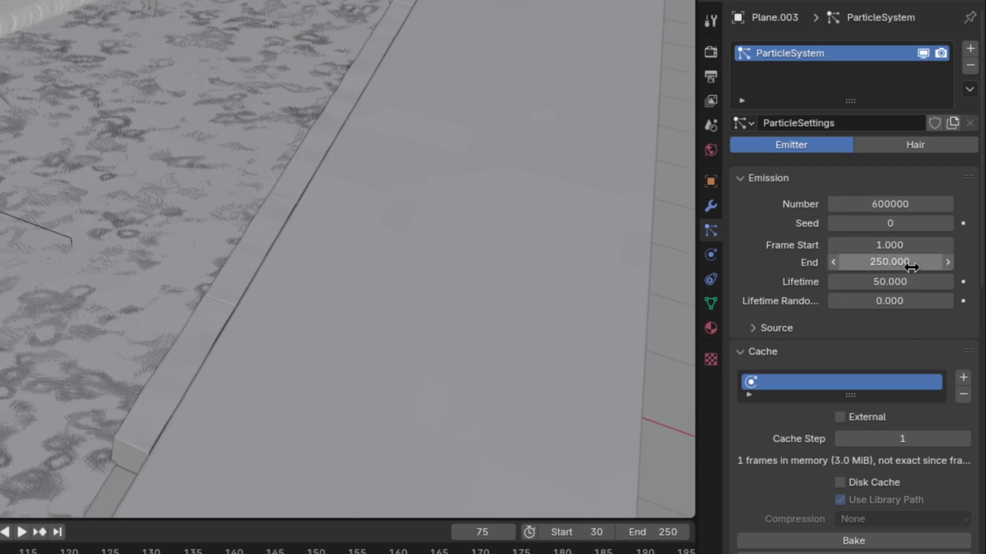
{"action": "left_click", "coordinate": [893, 266]}
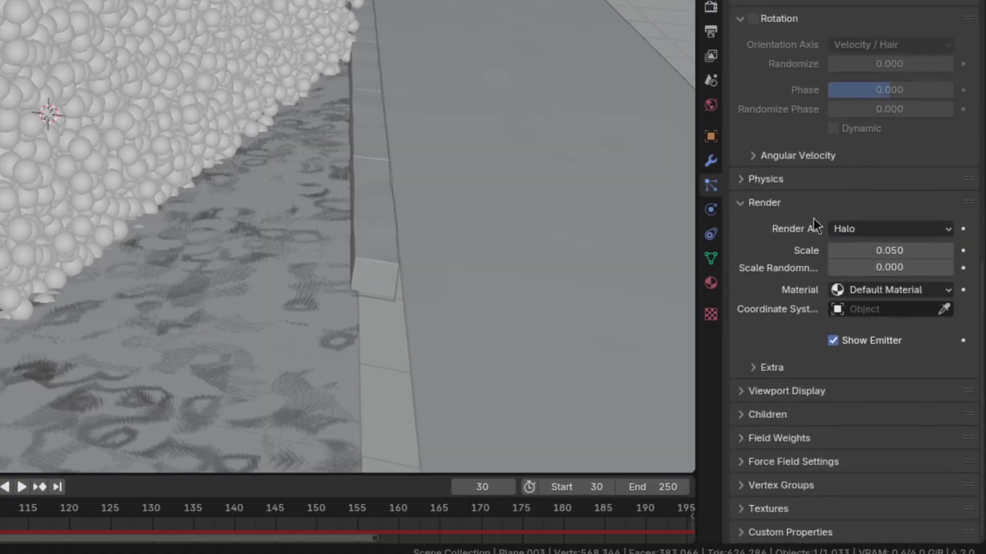
Render particles as raindrop.001 instances at scale 0.01, randomness 0.5, and bake the simulation.
{"action": "left_click", "coordinate": [860, 325]}
{"action": "left_click", "coordinate": [916, 250]}
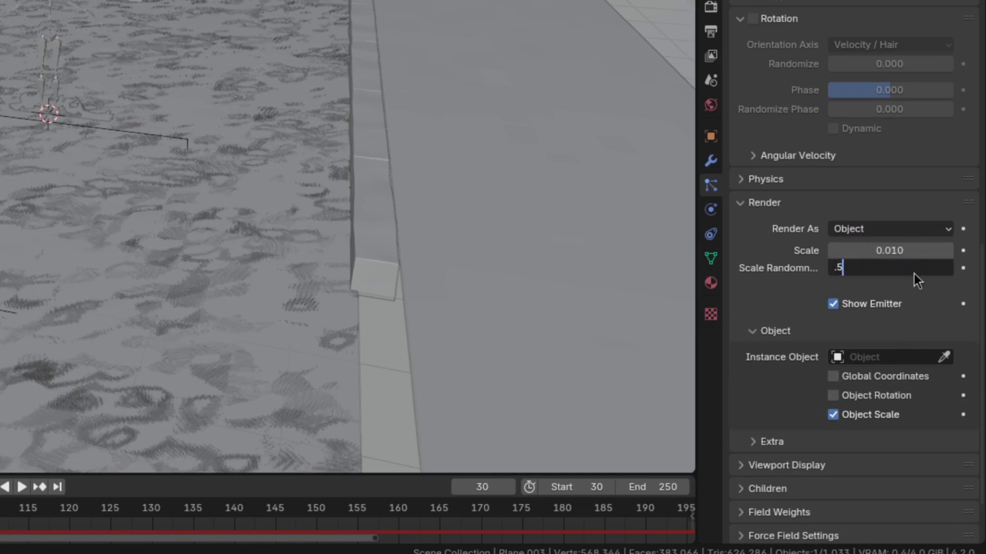
{"action": "left_click", "coordinate": [914, 273]}
{"action": "type", "text": ".5"}
{"action": "key", "text": "Return"}
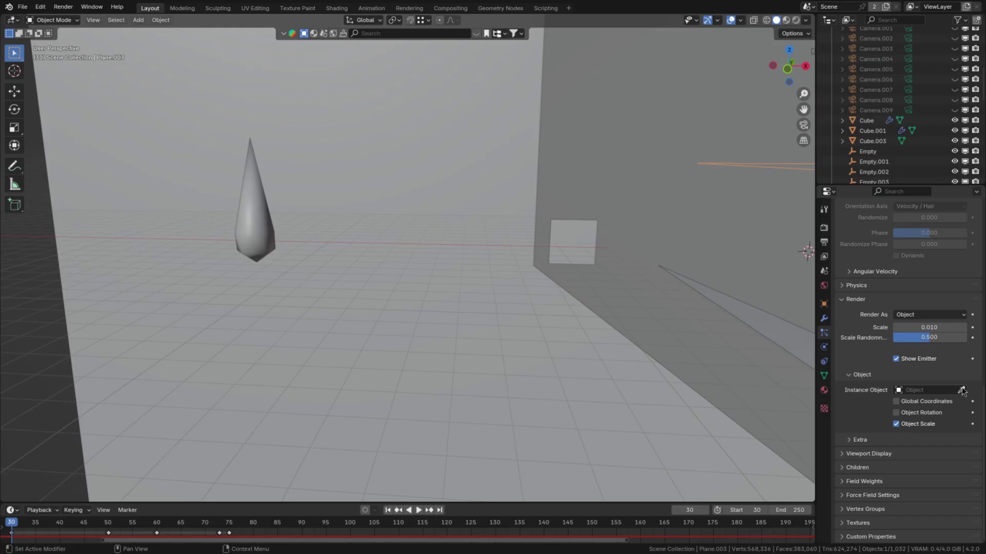
{"action": "left_click", "coordinate": [249, 220]}
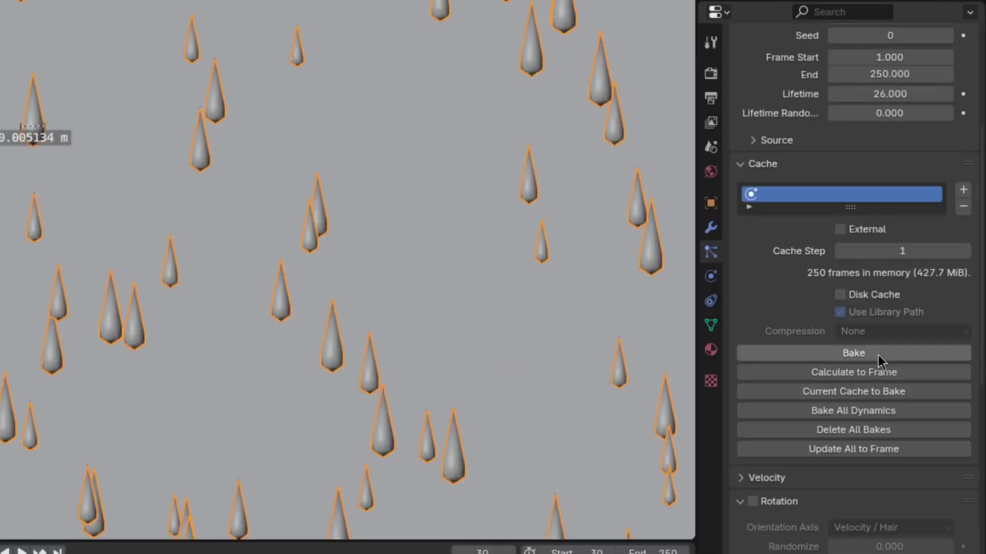
{"action": "left_click", "coordinate": [879, 353]}
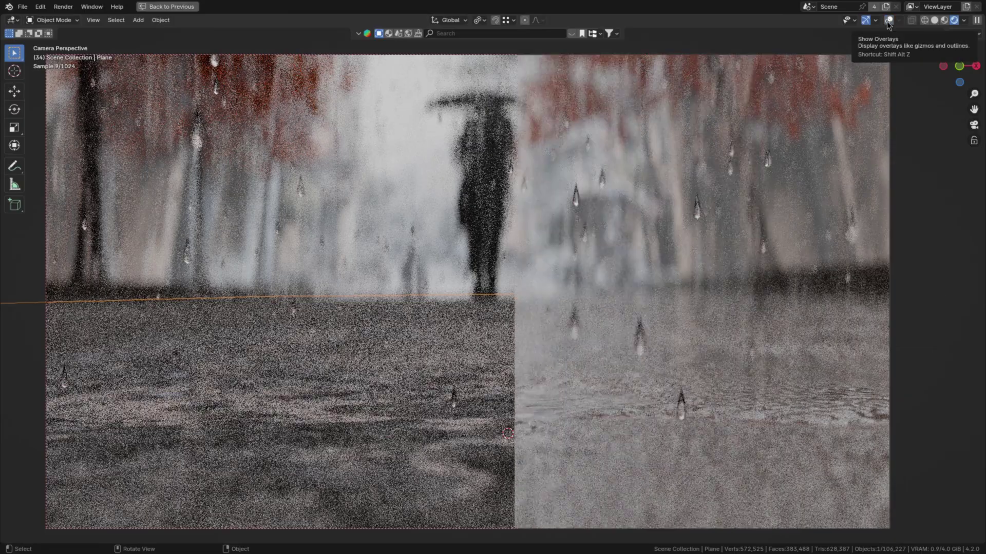
Set the roughness Math node to Multiply and insert a second Multiply on the Noise link.
{"action": "left_click", "coordinate": [889, 21]}
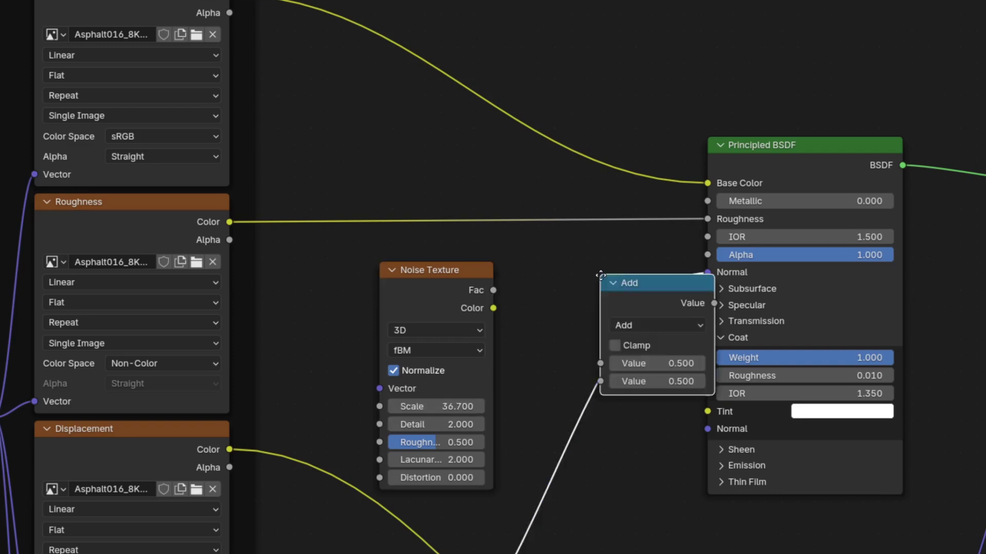
{"action": "left_click_drag", "start_coordinate": [601, 275], "coordinate": [561, 203]}
{"action": "left_click", "coordinate": [600, 253]}
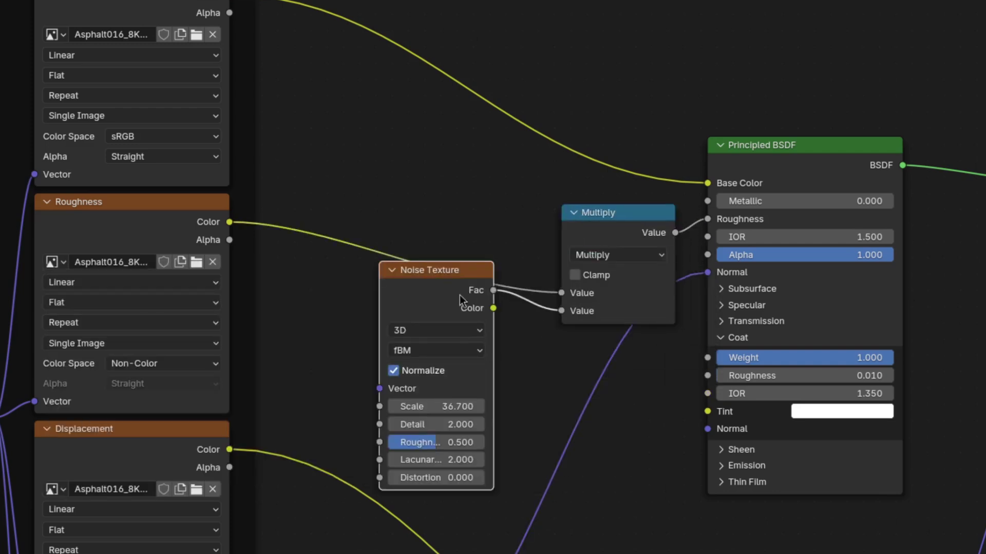
{"action": "left_click_drag", "start_coordinate": [460, 295], "coordinate": [322, 321]}
{"action": "left_click", "coordinate": [612, 235]}
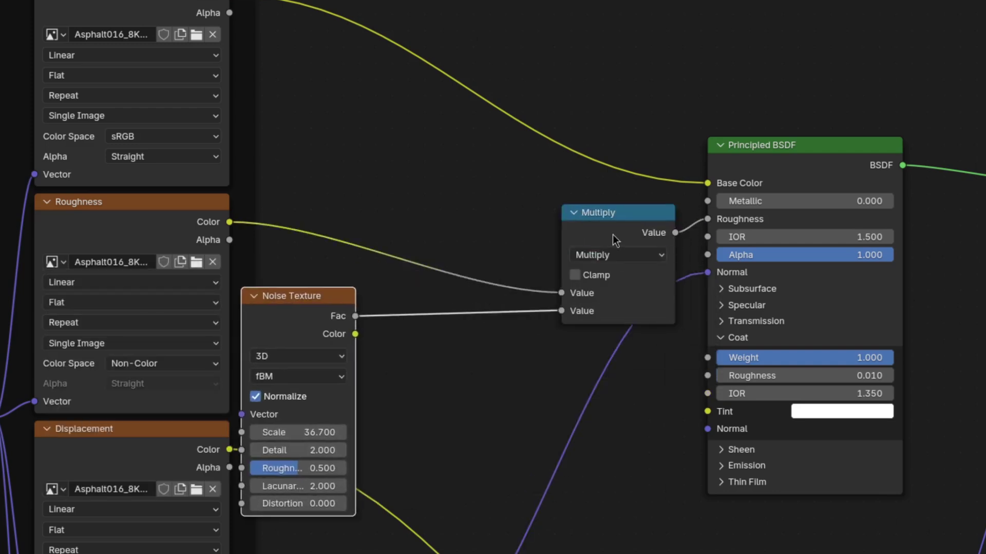
{"action": "key", "text": "shift+d"}
{"action": "left_click", "coordinate": [432, 324]}
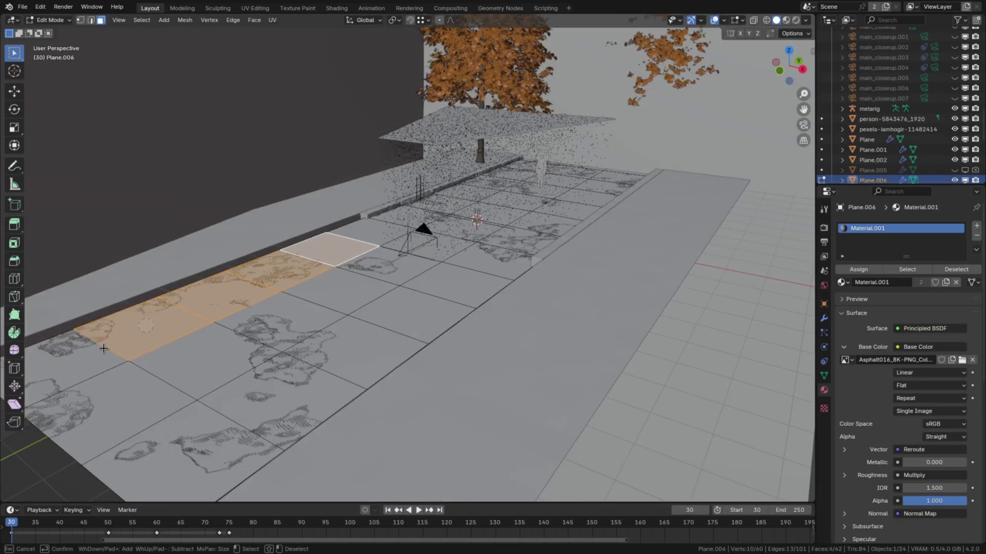
Circle-select the unwanted tiles on the duplicate ground plane and delete their vertices.
{"action": "left_click_drag", "start_coordinate": [103, 348], "coordinate": [415, 302]}
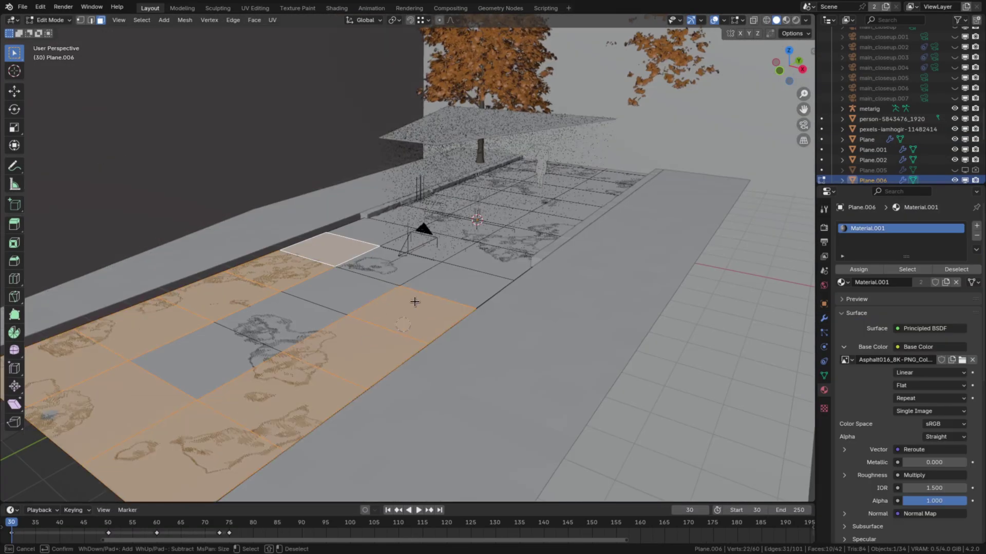
{"action": "left_click", "coordinate": [199, 382]}
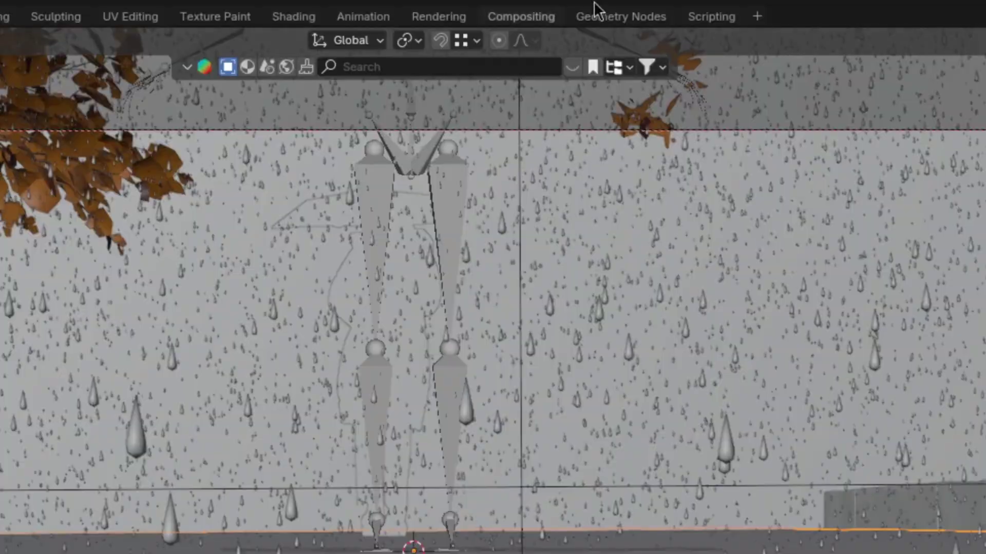
Create a geometry node tree for the plane with Set Position and a Position node.
{"action": "left_click", "coordinate": [600, 17]}
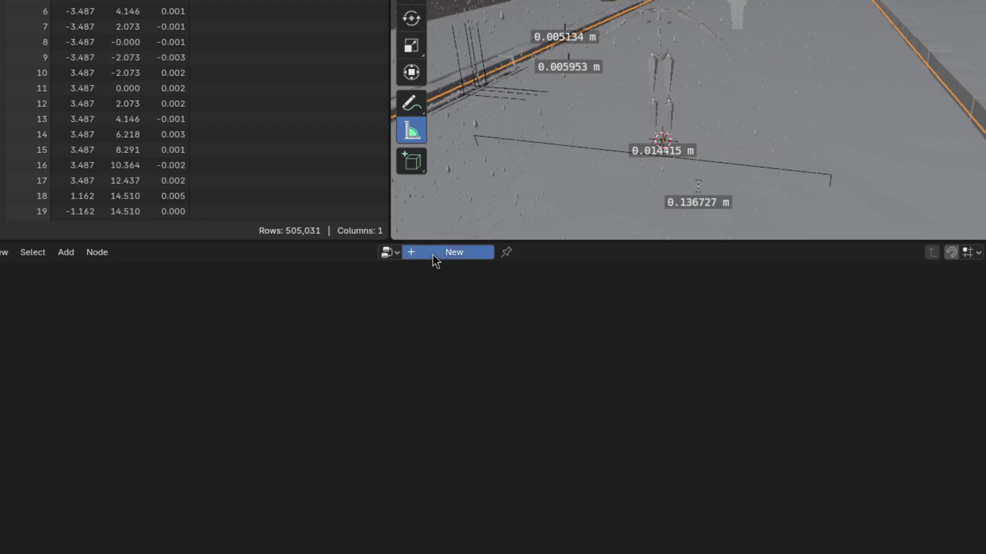
{"action": "left_click", "coordinate": [431, 255]}
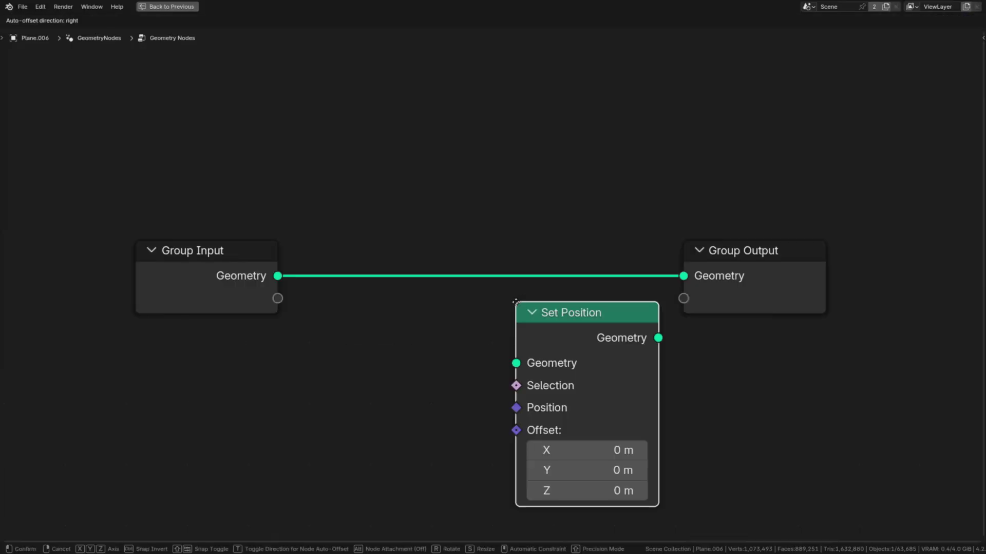
{"action": "left_click", "coordinate": [555, 267]}
{"action": "key", "text": "shift+a"}
{"action": "type", "text": "pos"}
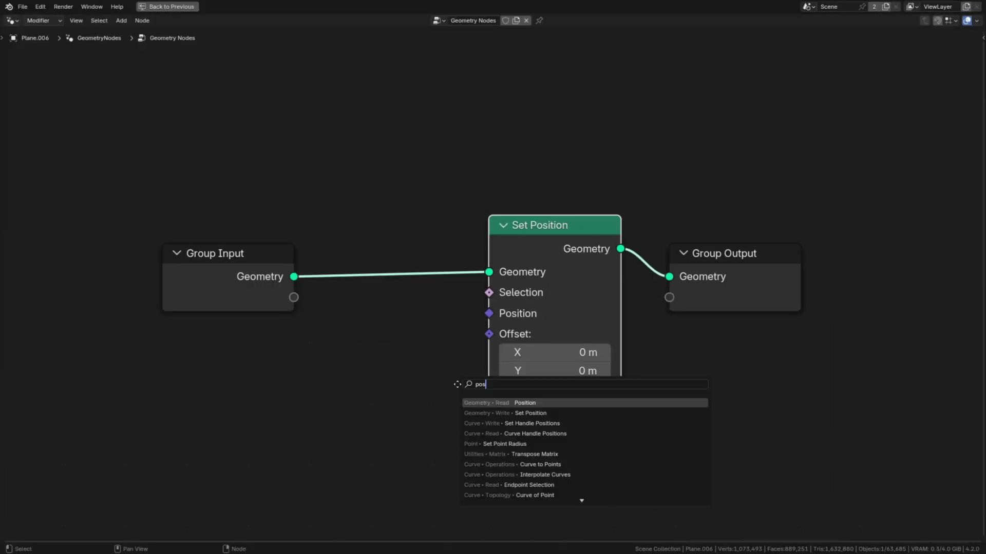
{"action": "key", "text": "Return"}
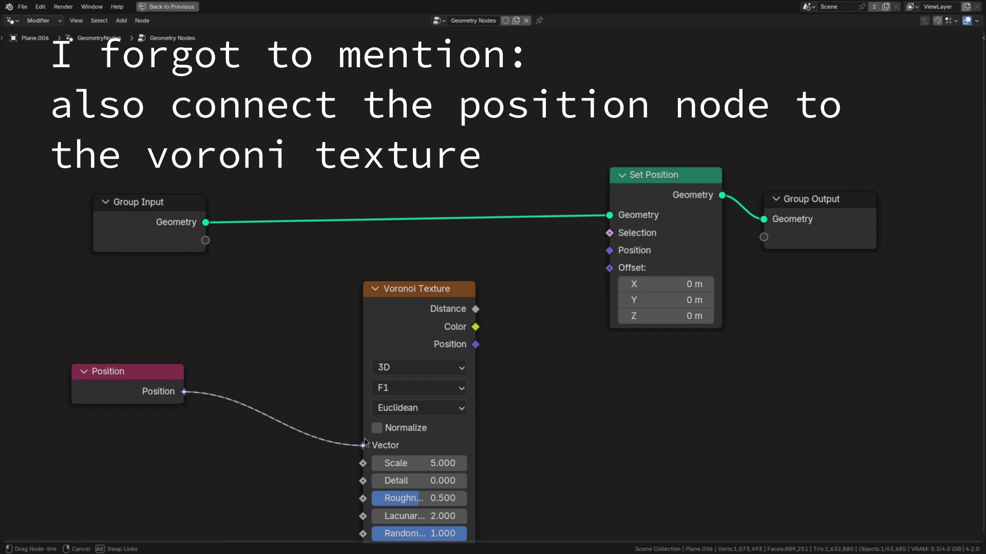
Set Voronoi Detail to 1.4 and feed its Distance into a new Noise Texture's Vector.
{"action": "double_click", "coordinate": [331, 480]}
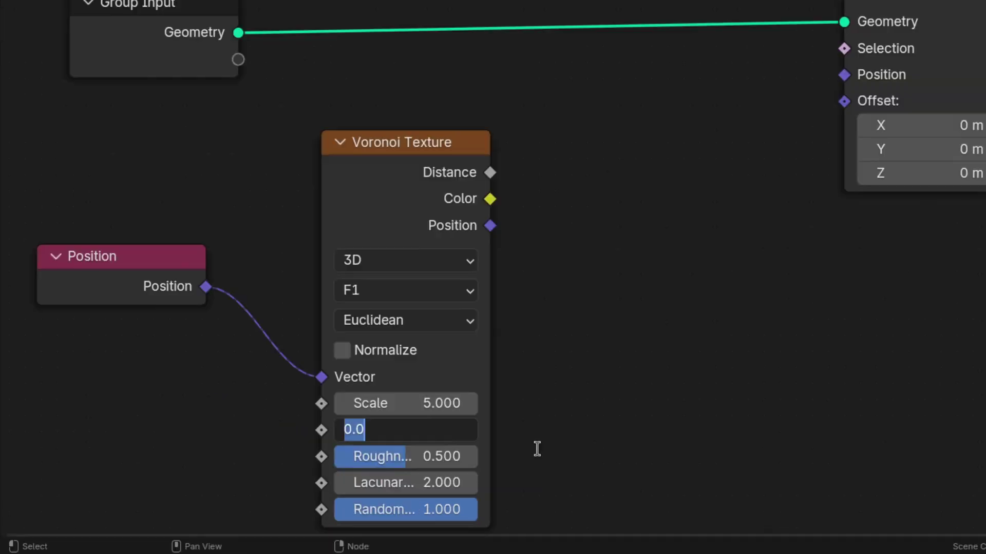
{"action": "type", "text": "1.4"}
{"action": "key", "text": "Return"}
{"action": "key", "text": "shift+a"}
{"action": "type", "text": "noise te"}
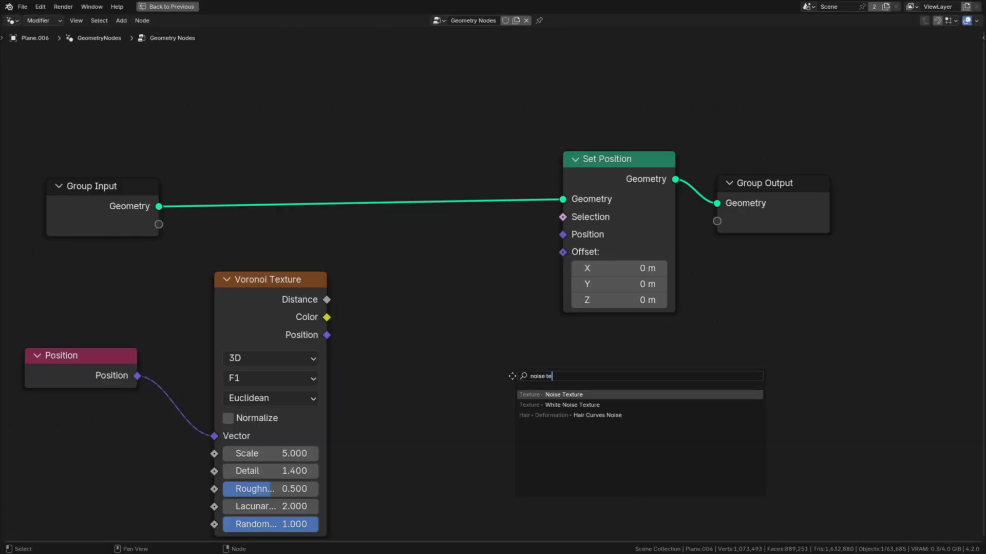
{"action": "key", "text": "Return"}
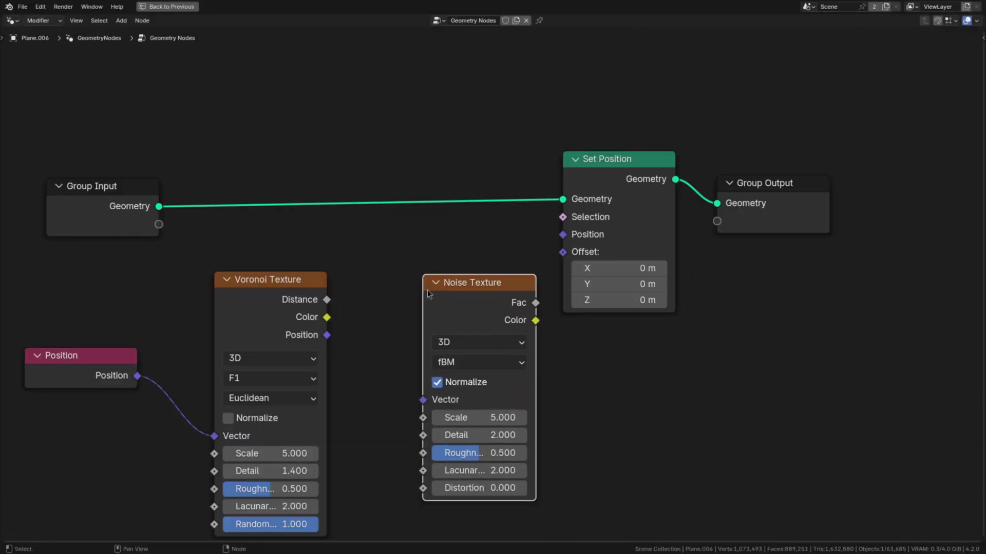
{"action": "double_click", "coordinate": [480, 417]}
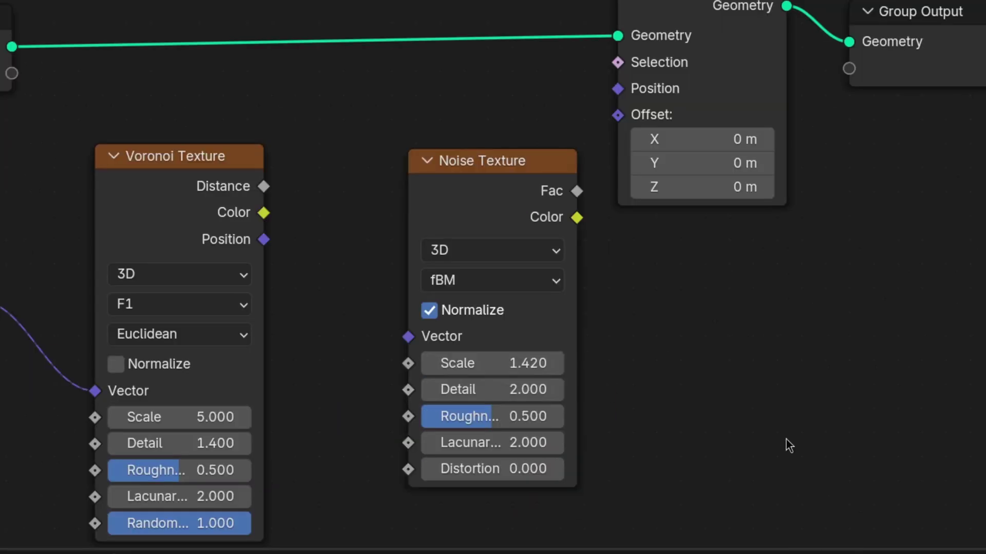
{"action": "left_click_drag", "start_coordinate": [264, 186], "coordinate": [410, 338]}
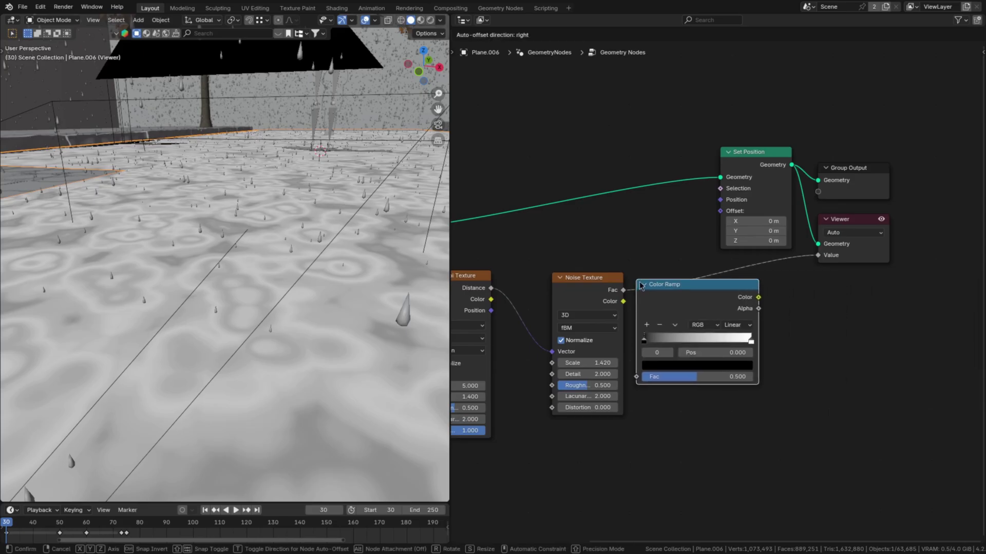
Set the Color Ramp to Ease with the black stop at 0.327, feeding Combine XYZ Z.
{"action": "left_click", "coordinate": [738, 351]}
{"action": "scroll", "coordinate": [697, 308], "scroll_direction": "up", "scroll_amount": 2}
{"action": "left_click_drag", "start_coordinate": [633, 353], "coordinate": [680, 353]}
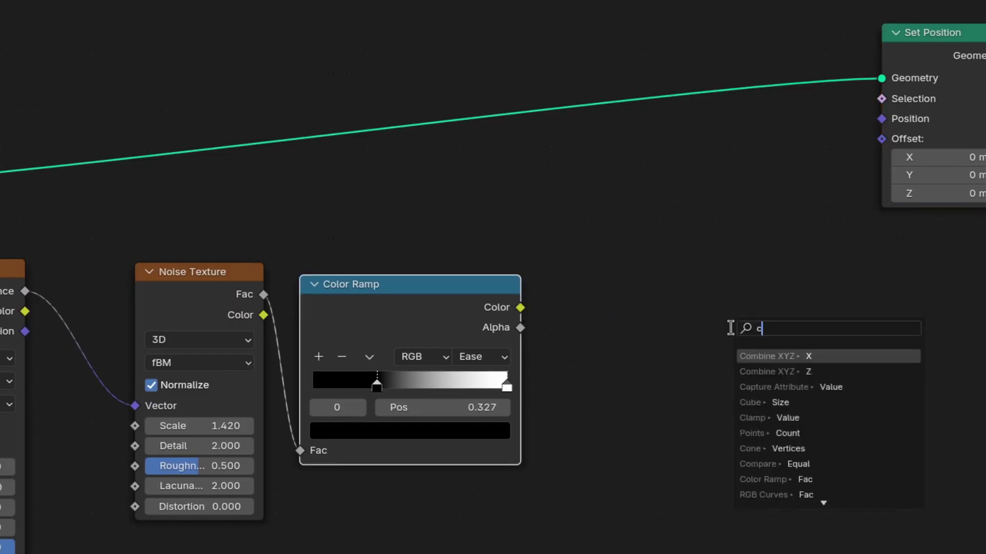
{"action": "type", "text": "ombine"}
{"action": "left_click", "coordinate": [775, 479]}
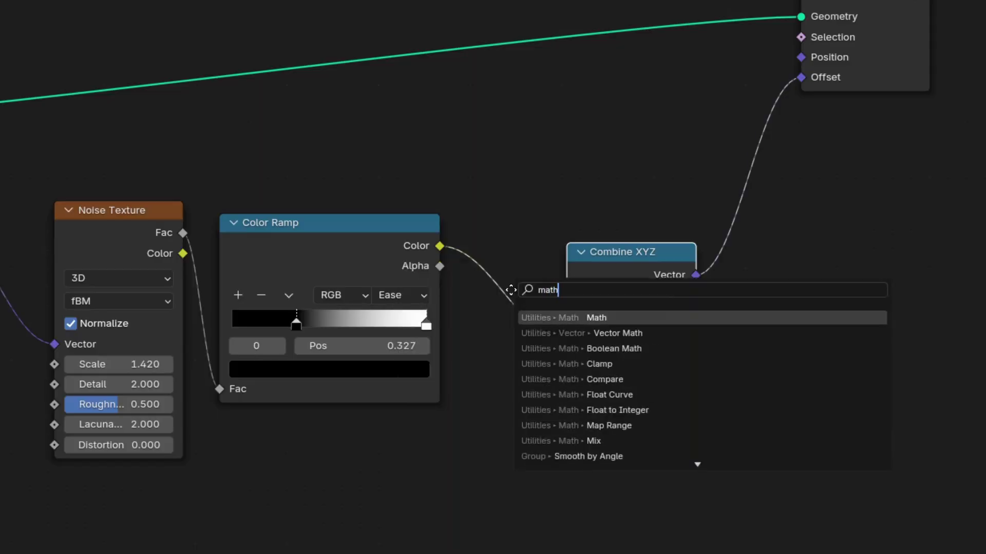
Insert a Multiply Math node set to 0.01 between Color Ramp and Combine XYZ.
{"action": "key", "text": "Return"}
{"action": "left_click", "coordinate": [531, 276]}
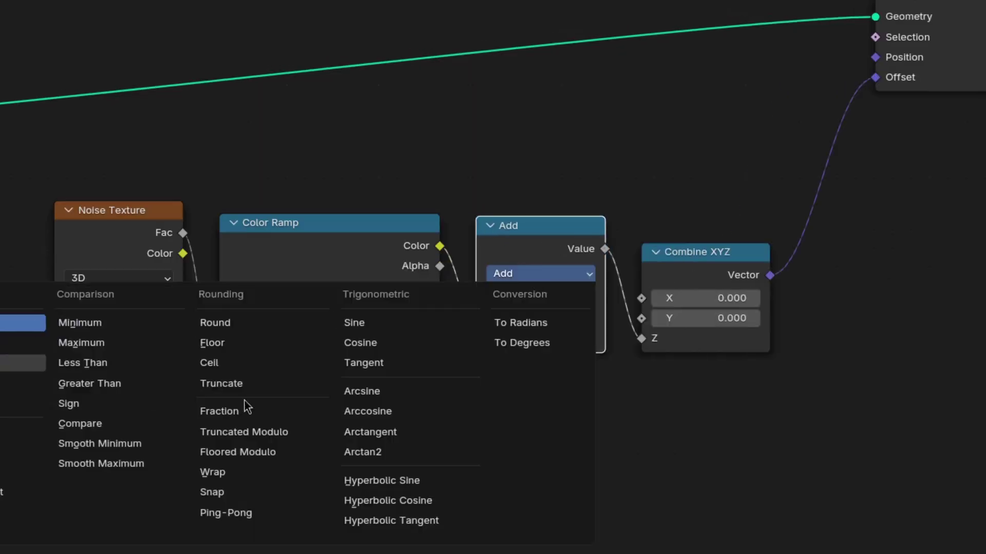
{"action": "key", "text": "m"}
{"action": "left_click", "coordinate": [556, 337]}
{"action": "type", "text": "0.0"}
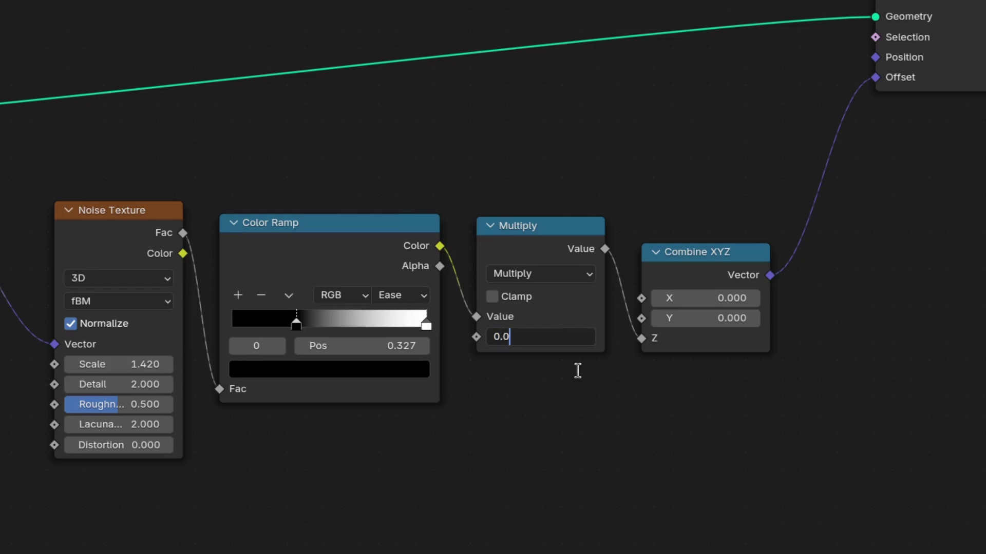
{"action": "type", "text": "1"}
{"action": "key", "text": "Return"}
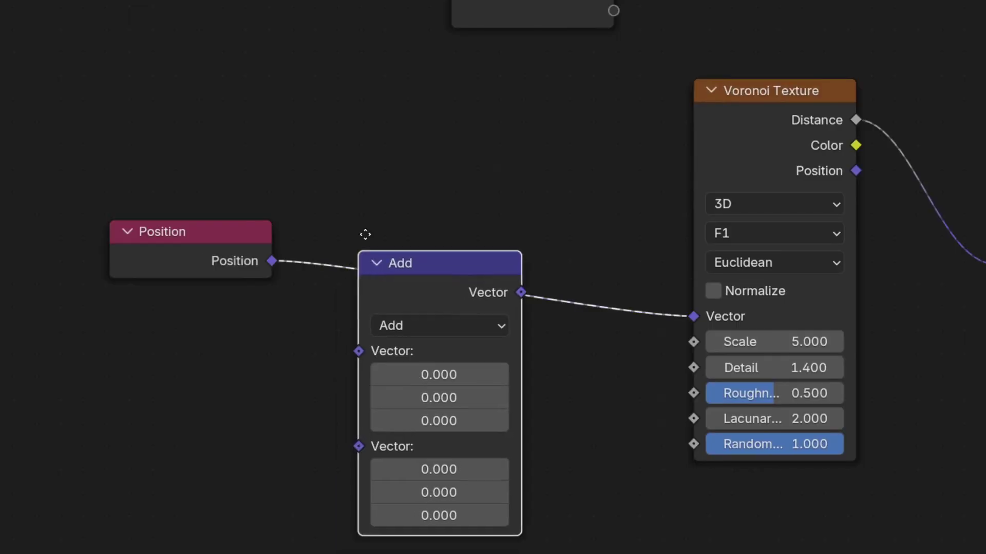
Insert a vector Add node on the Position–Voronoi link and edit its third component.
{"action": "left_click", "coordinate": [358, 318]}
{"action": "double_click", "coordinate": [475, 406]}
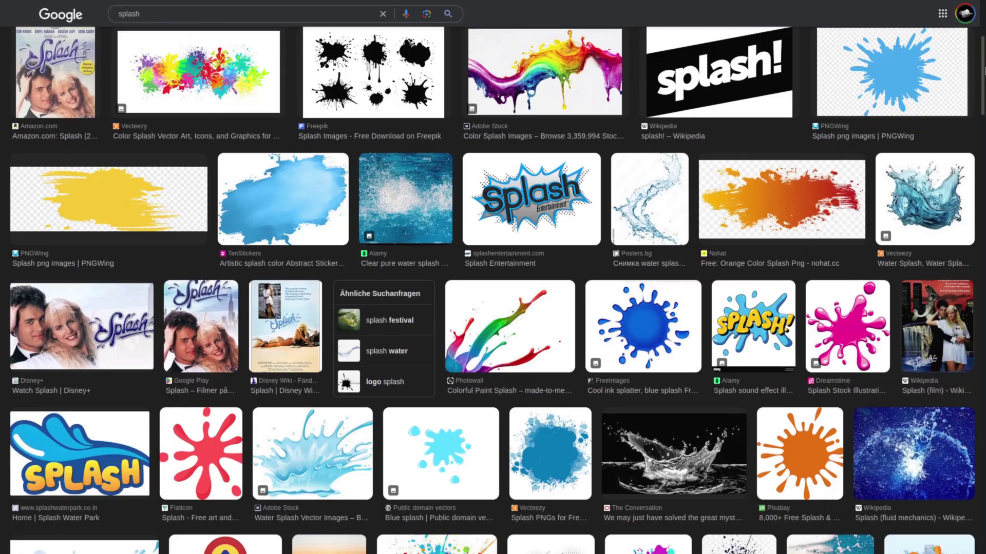
{"action": "scroll", "coordinate": [492, 278], "scroll_direction": "down", "scroll_amount": 3}
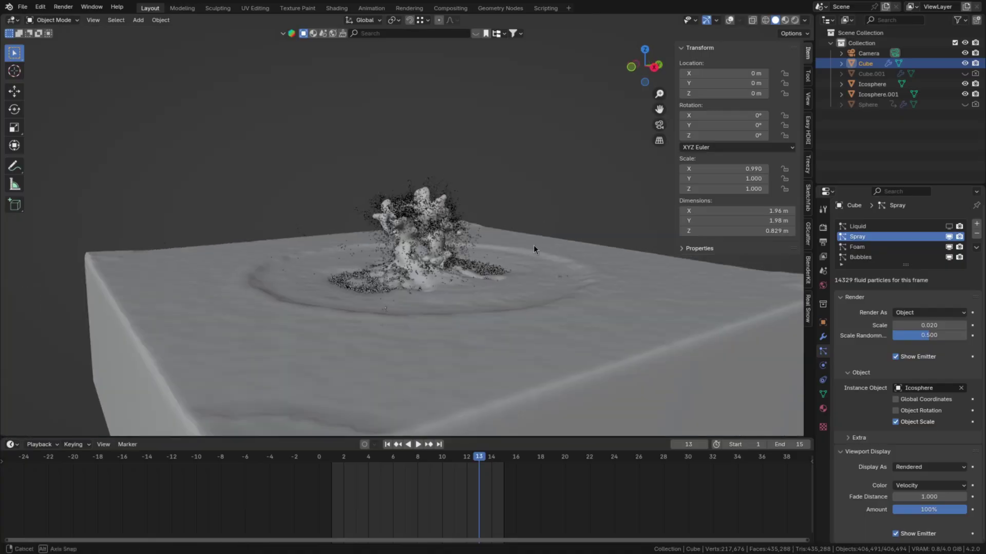
Orbit the view around the fluid splash simulation.
{"action": "middle_click_drag", "start_coordinate": [534, 245], "coordinate": [330, 366]}
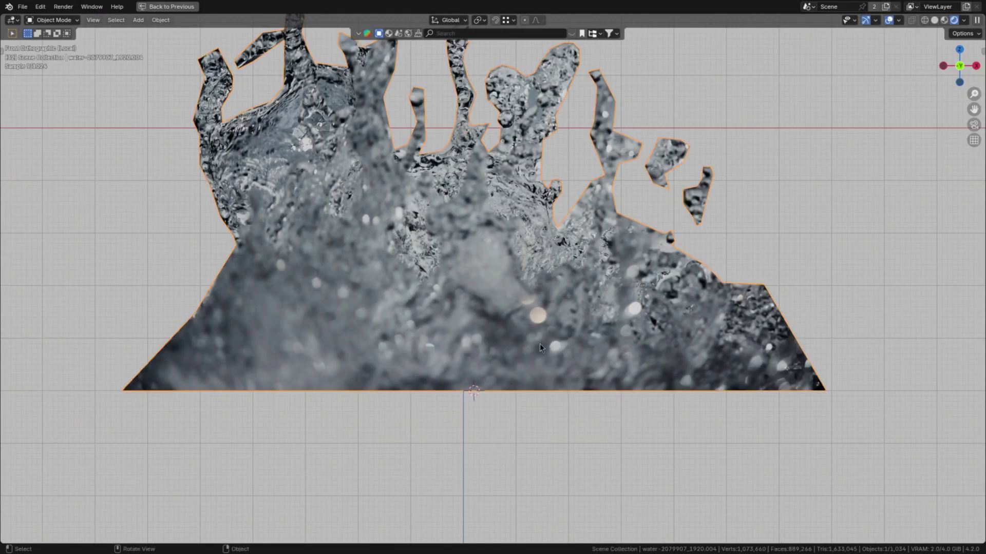
Set the splash plane's origin to its geometry and review its water material.
{"action": "left_click", "coordinate": [632, 388]}
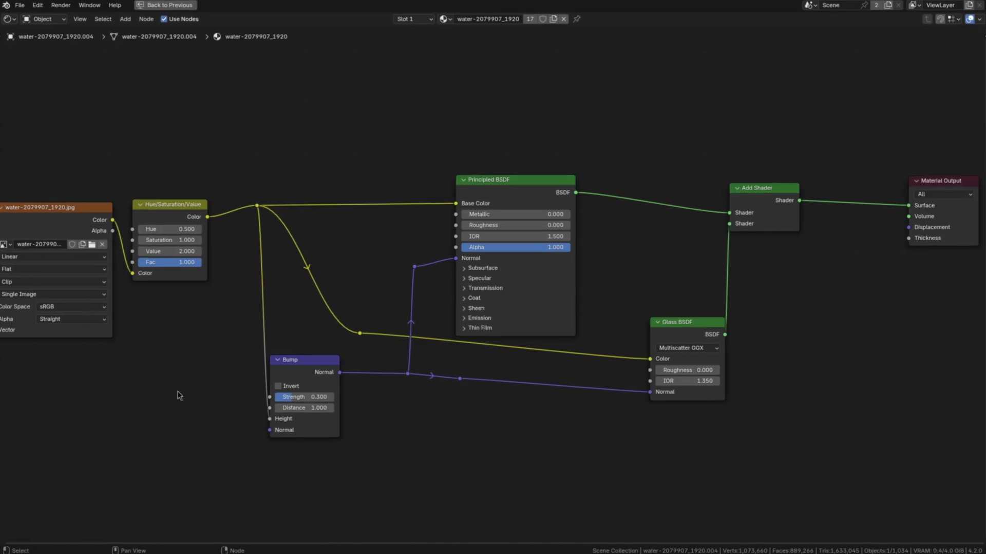
{"action": "scroll", "coordinate": [426, 290], "scroll_direction": "up", "scroll_amount": 3}
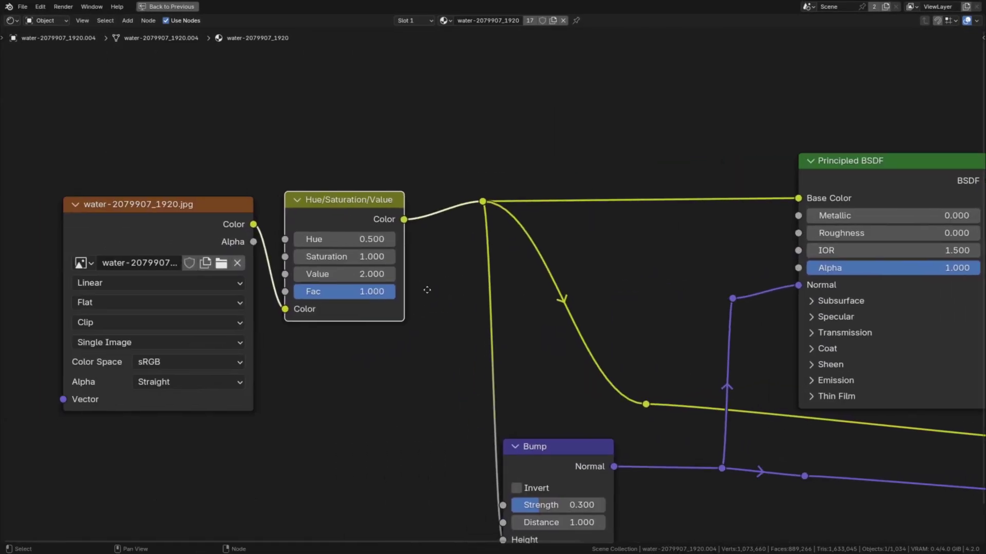
{"action": "key", "text": "ctrl+space"}
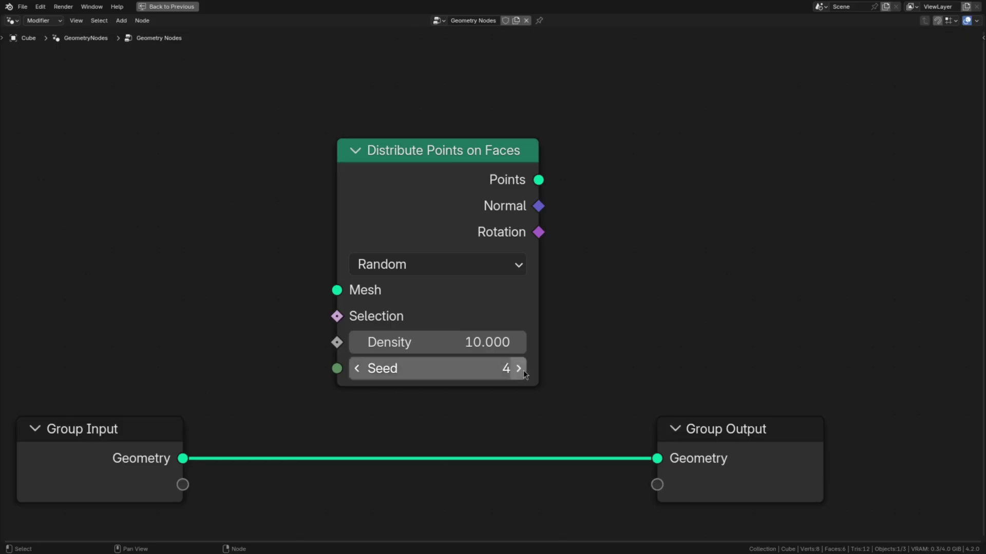
Add Distribute Points on Faces and feed the Group Input geometry into its Mesh.
{"action": "left_click", "coordinate": [523, 371]}
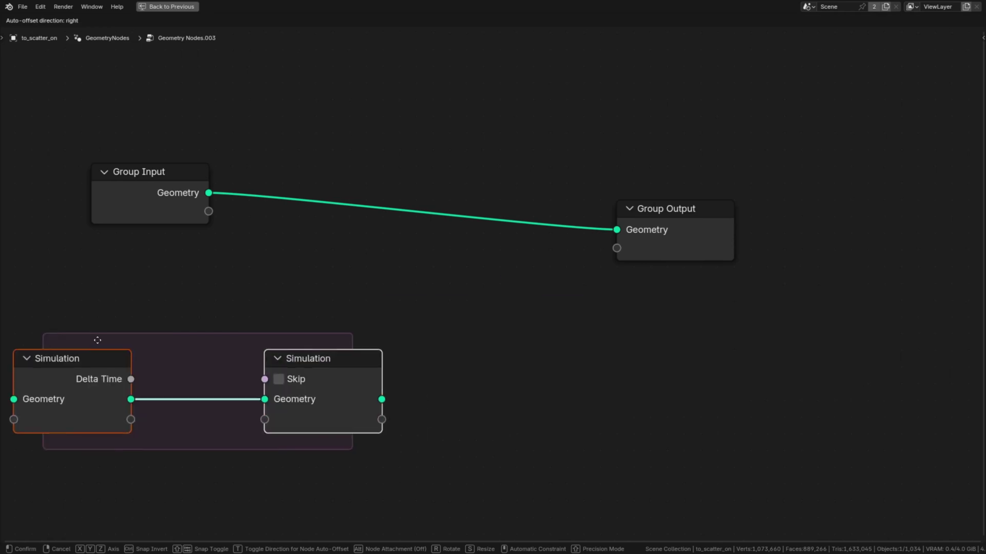
{"action": "key", "text": "shift+a"}
{"action": "type", "text": "distri"}
{"action": "key", "text": "Return"}
{"action": "left_click", "coordinate": [10, 295]}
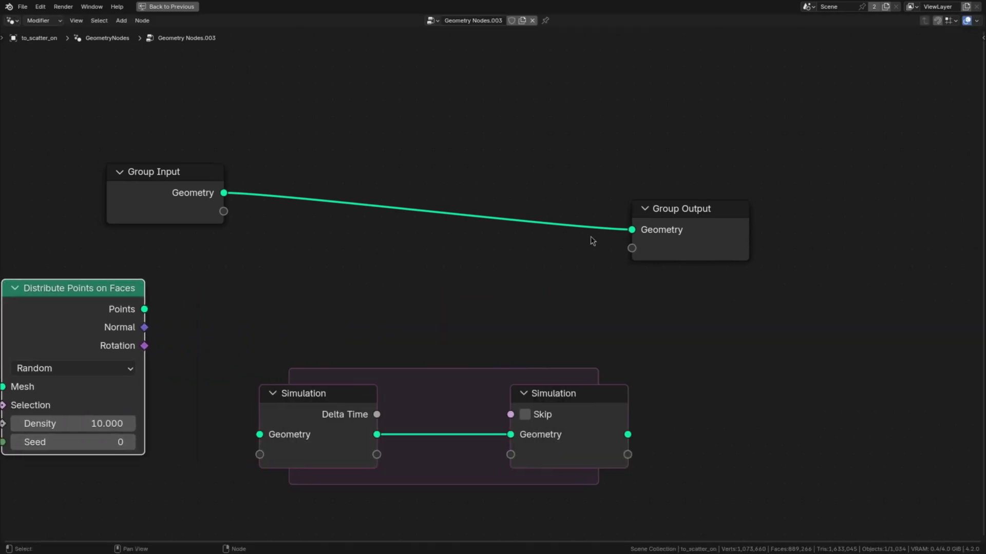
{"action": "left_click_drag", "start_coordinate": [170, 165], "coordinate": [239, 316]}
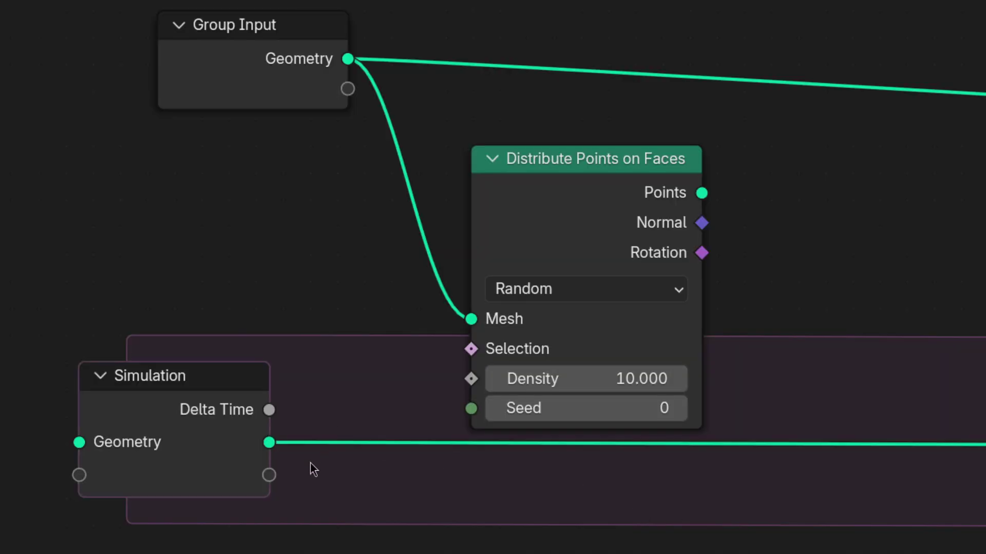
Route the distribution Seed through the Simulation zone's input and output.
{"action": "left_click_drag", "start_coordinate": [395, 486], "coordinate": [470, 408]}
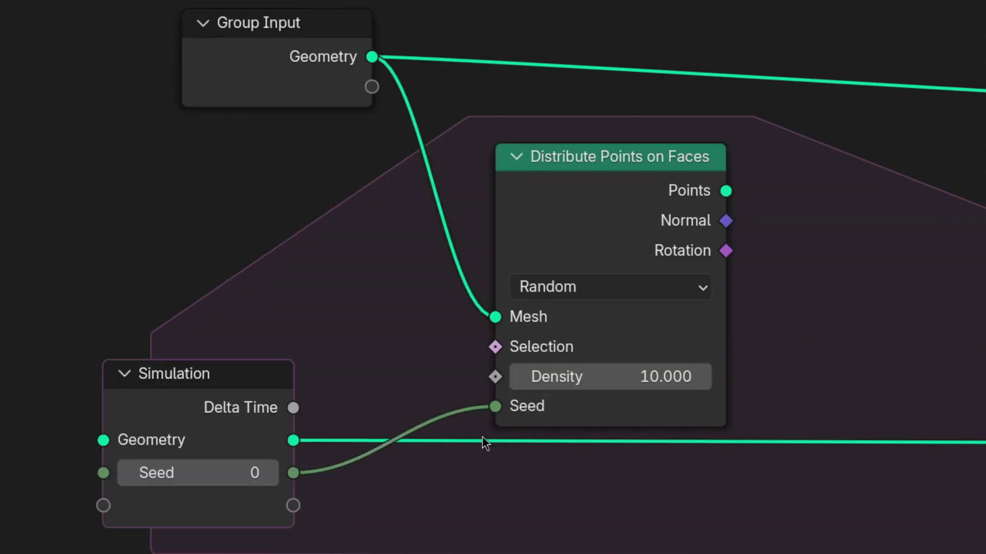
{"action": "left_click_drag", "start_coordinate": [269, 471], "coordinate": [410, 490]}
{"action": "left_click_drag", "start_coordinate": [405, 416], "coordinate": [405, 414]}
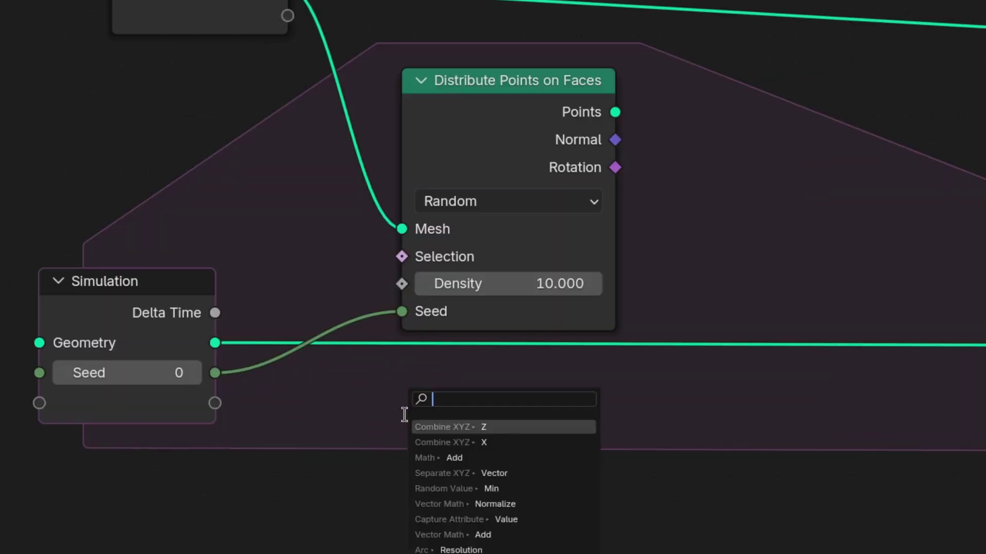
{"action": "key", "text": "Escape"}
{"action": "left_click_drag", "start_coordinate": [215, 373], "coordinate": [457, 383]}
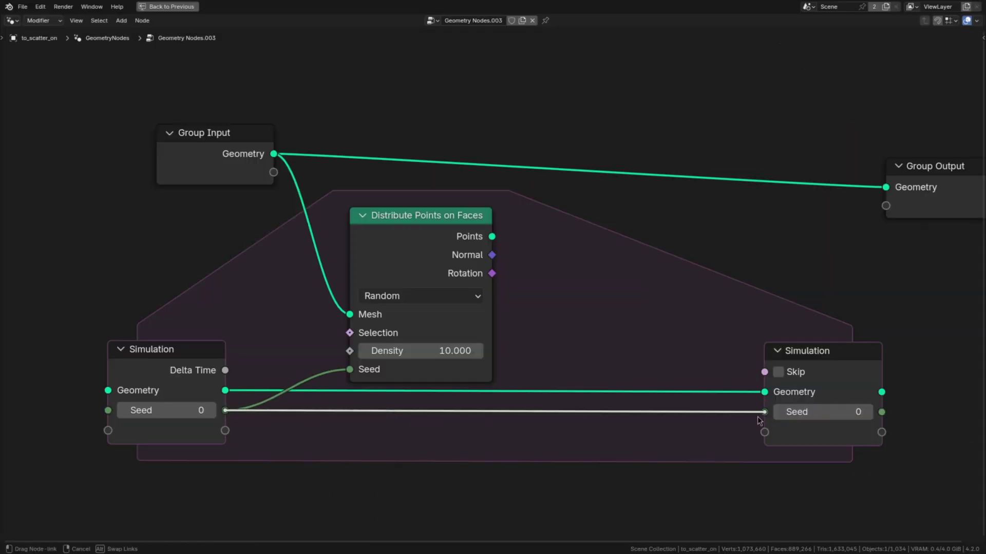
{"action": "left_click_drag", "start_coordinate": [759, 421], "coordinate": [759, 421]}
Add a Value node driving the point Density and edit its value.
{"action": "key", "text": "shift+a"}
{"action": "type", "text": "val"}
{"action": "key", "text": "Return"}
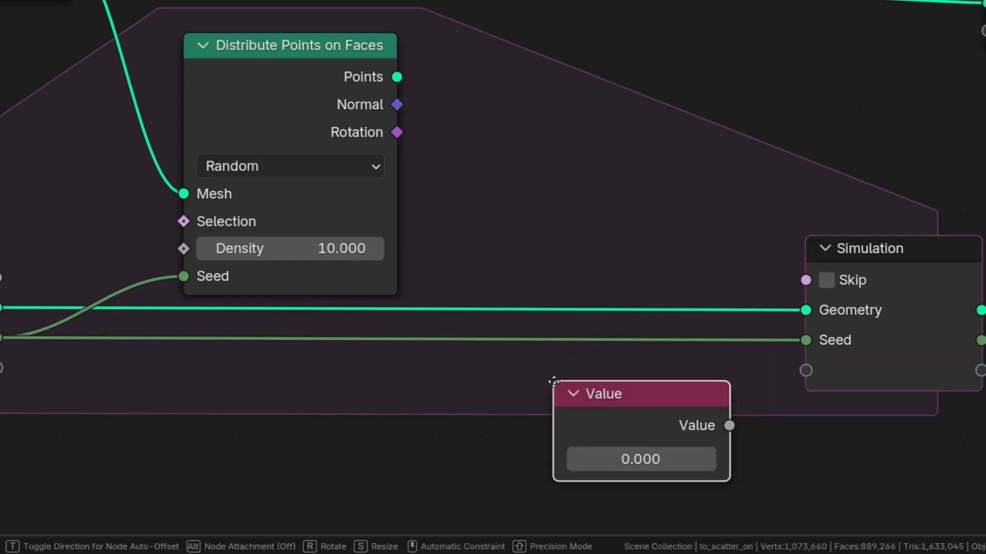
{"action": "left_click_drag", "start_coordinate": [236, 496], "coordinate": [348, 351]}
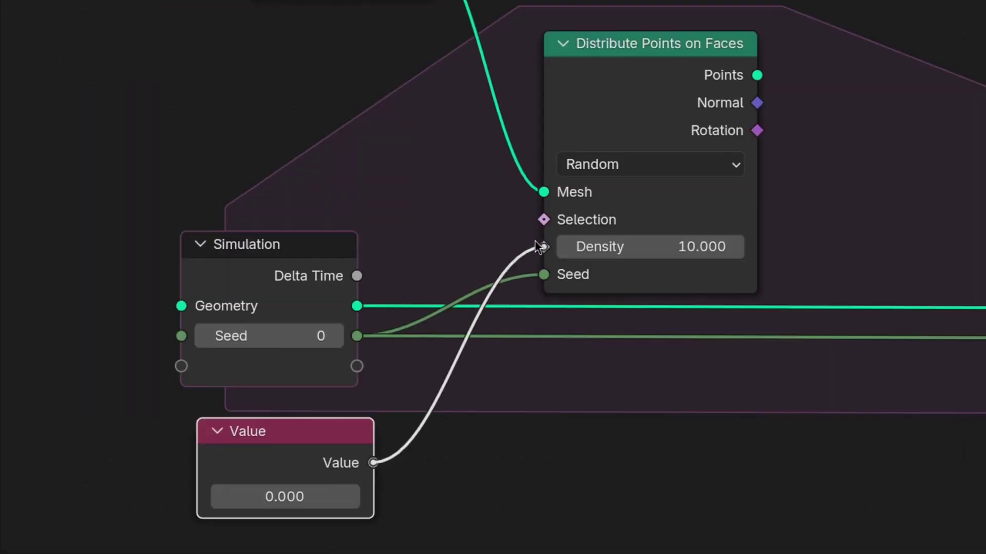
{"action": "left_click_drag", "start_coordinate": [535, 242], "coordinate": [543, 247]}
{"action": "left_click", "coordinate": [333, 494]}
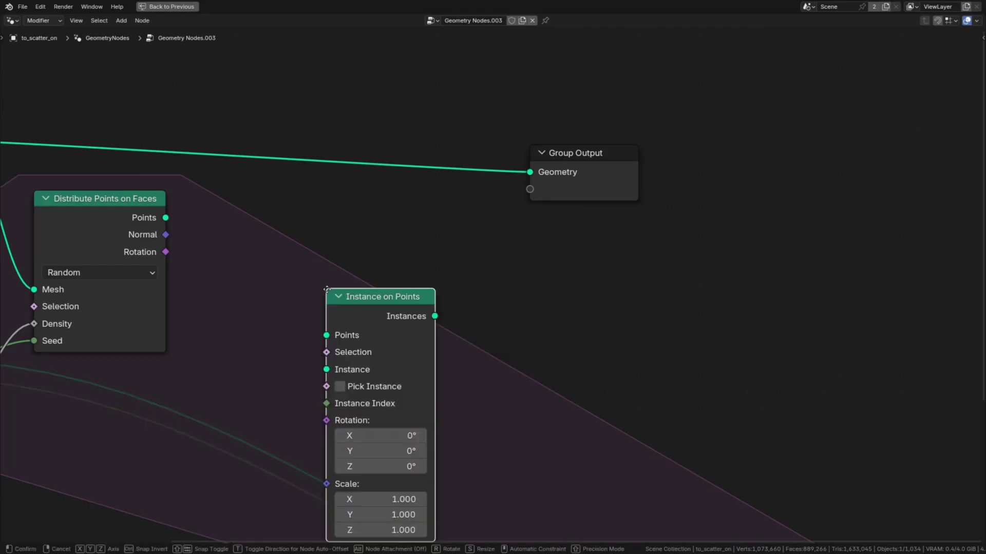
Position the Instance on Points node and add an Object Info node set to the water splash plane.
{"action": "left_click_drag", "start_coordinate": [317, 287], "coordinate": [388, 224]}
{"action": "left_click", "coordinate": [388, 224]}
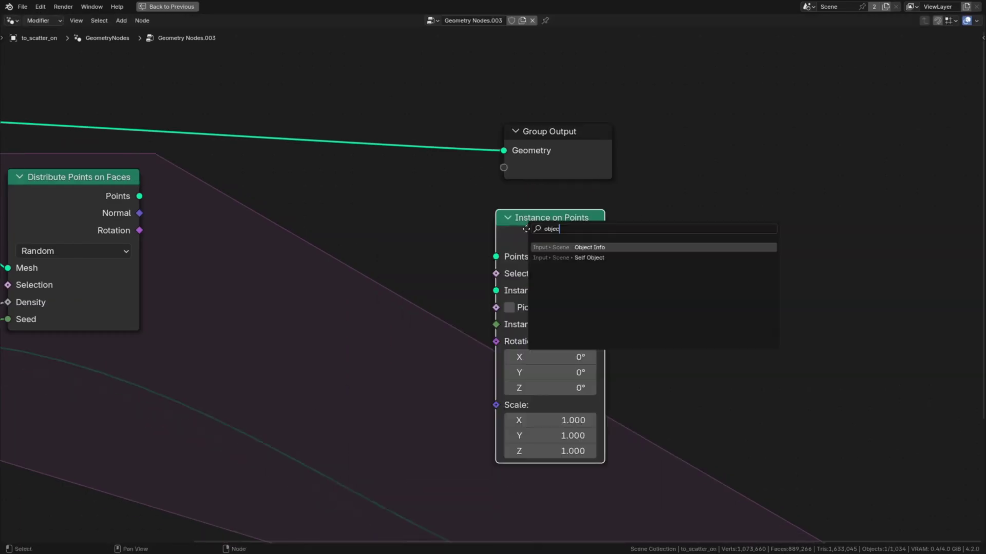
{"action": "key", "text": "Return"}
{"action": "left_click", "coordinate": [203, 301]}
{"action": "key", "text": "ctrl+space"}
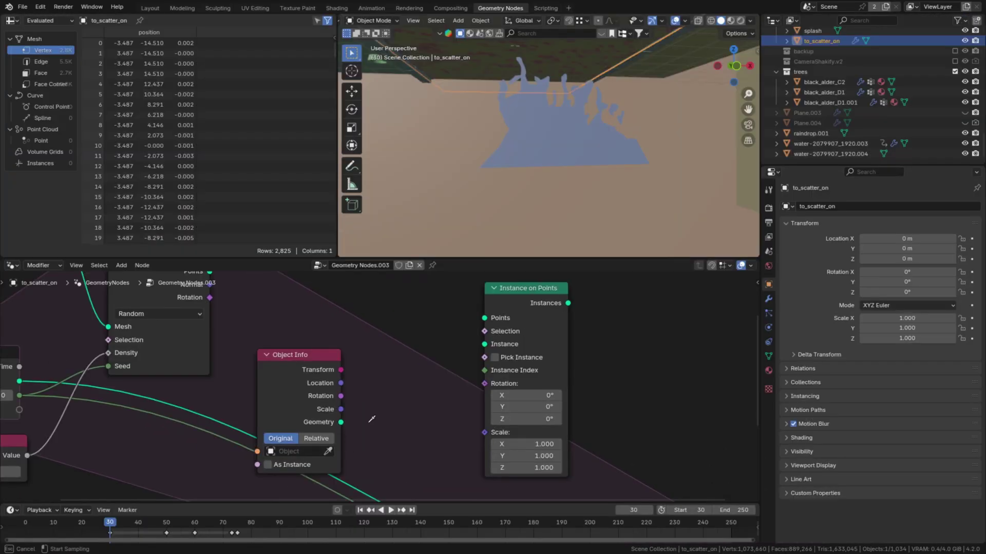
{"action": "left_click", "coordinate": [549, 149]}
{"action": "key", "text": "ctrl+space"}
Link the splash geometry as Instance, the distributed Points, and the Instances into Simulation Output Geometry.
{"action": "left_click_drag", "start_coordinate": [472, 334], "coordinate": [607, 237]}
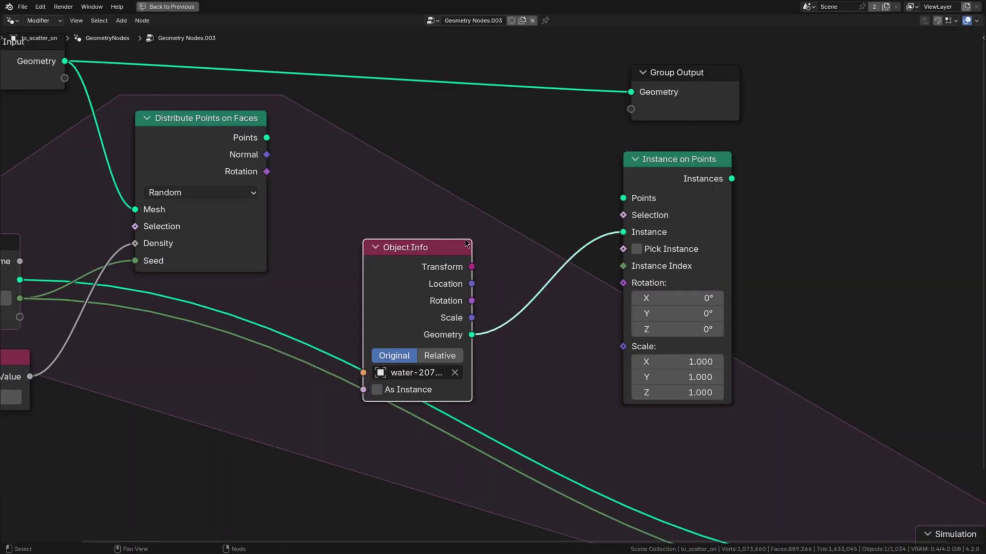
{"action": "left_click_drag", "start_coordinate": [266, 137], "coordinate": [623, 198]}
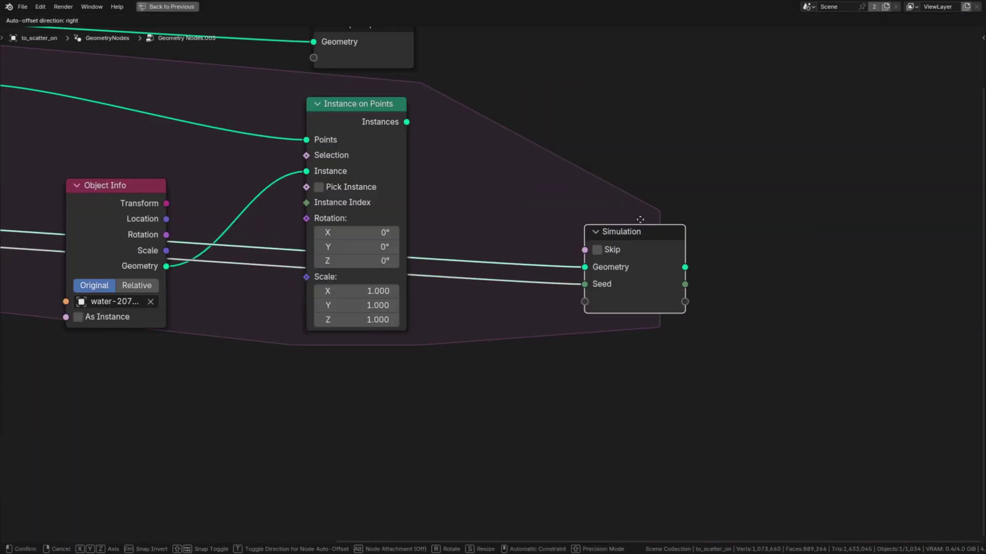
{"action": "scroll", "coordinate": [560, 185], "scroll_direction": "up", "scroll_amount": 2}
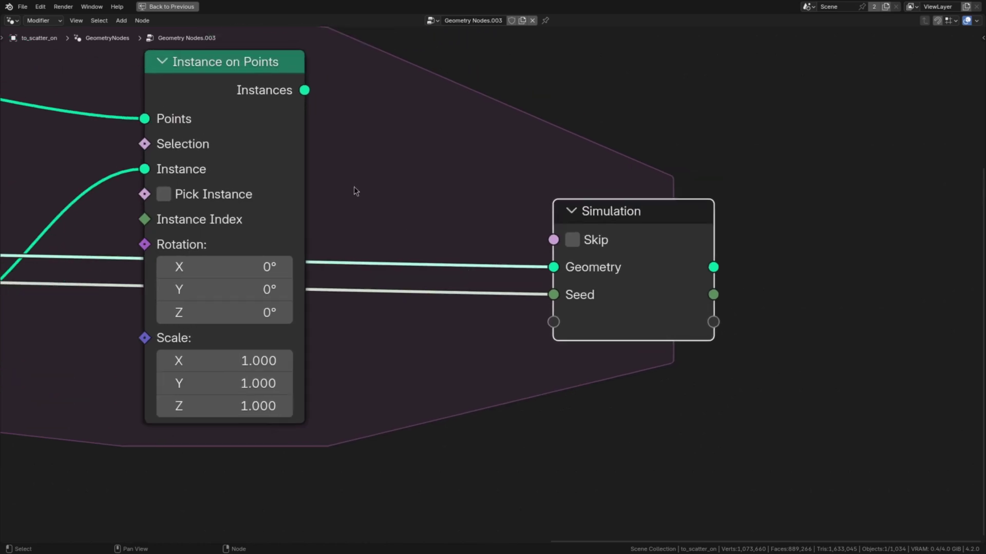
{"action": "scroll", "coordinate": [341, 203], "scroll_direction": "down", "scroll_amount": 2}
{"action": "left_click_drag", "start_coordinate": [355, 178], "coordinate": [528, 312]}
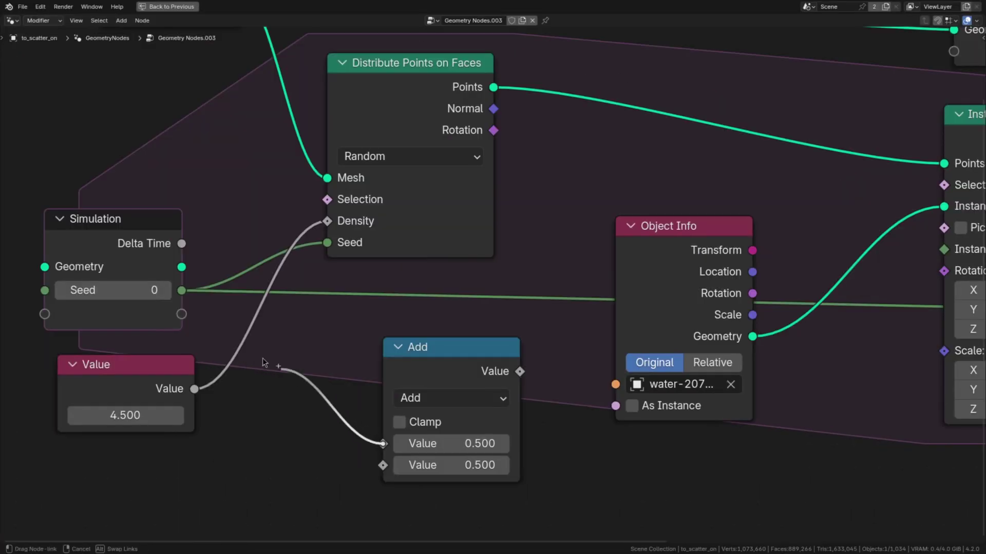
Pass a new Value item through the simulation, fed by the Add result, and add a 2.000 Value.
{"action": "left_click_drag", "start_coordinate": [264, 363], "coordinate": [181, 314]}
{"action": "left_click_drag", "start_coordinate": [240, 387], "coordinate": [433, 254]}
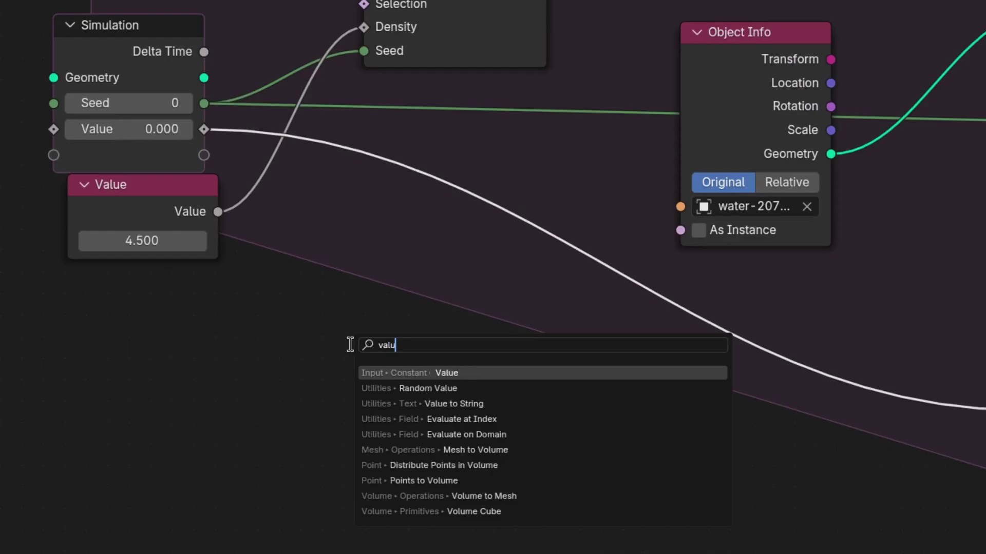
{"action": "key", "text": "Return"}
{"action": "type", "text": "2"}
{"action": "key", "text": "Return"}
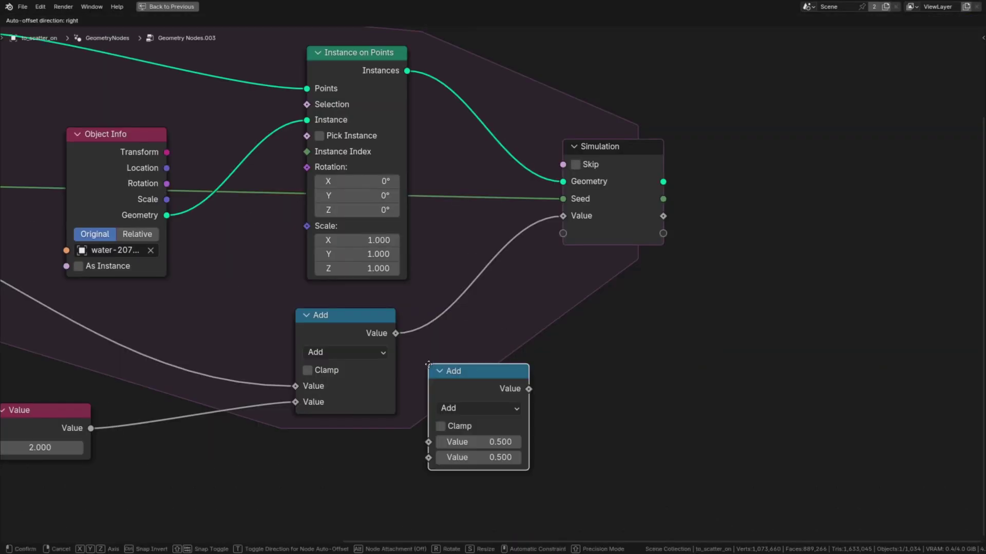
Turn the math node into Sine on the Add result and drive instance Scale through a Multiply node.
{"action": "scroll", "coordinate": [462, 401], "scroll_direction": "up", "scroll_amount": 3}
{"action": "left_click", "coordinate": [430, 351]}
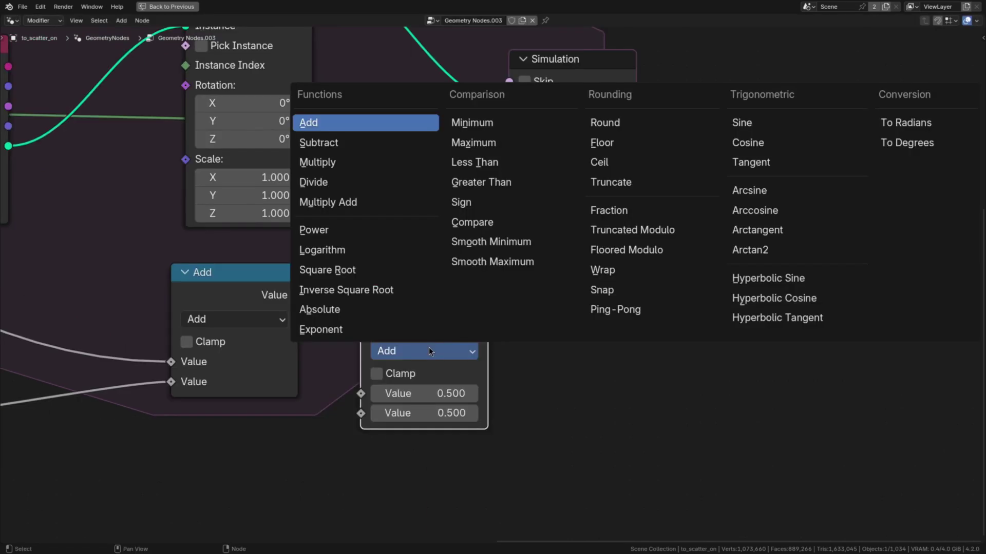
{"action": "left_click", "coordinate": [743, 127]}
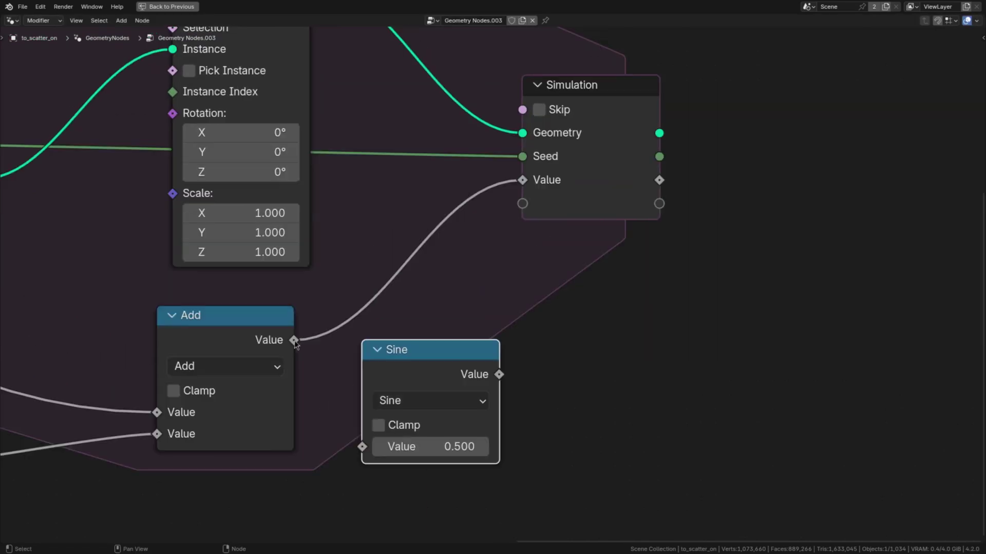
{"action": "left_click_drag", "start_coordinate": [294, 340], "coordinate": [362, 446]}
{"action": "left_click_drag", "start_coordinate": [510, 412], "coordinate": [566, 375]}
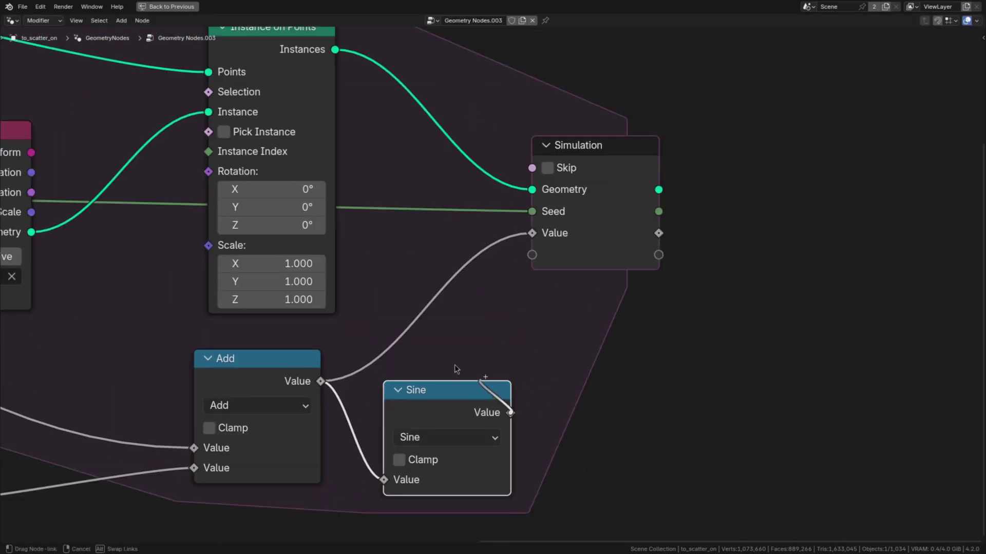
{"action": "left_click_drag", "start_coordinate": [208, 249], "coordinate": [209, 246]}
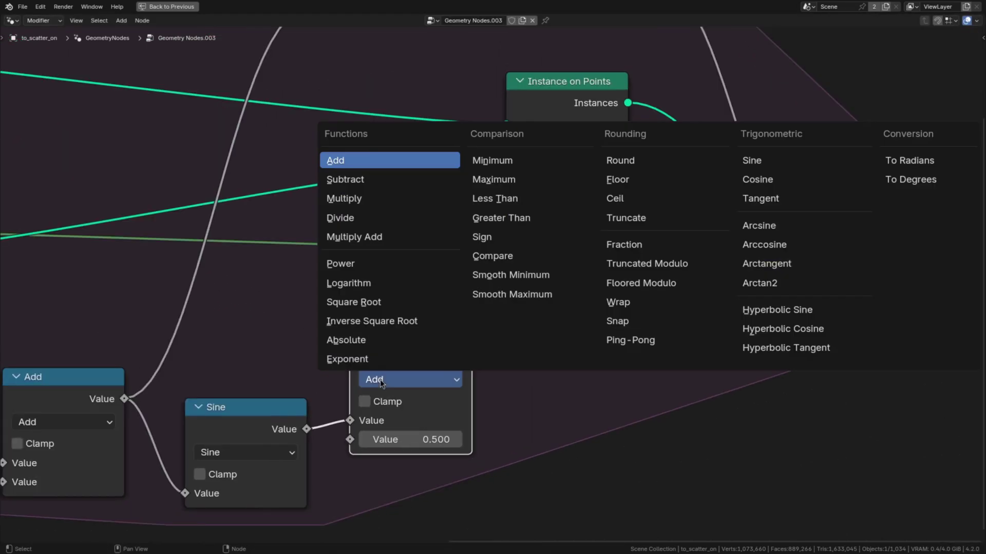
{"action": "left_click", "coordinate": [295, 195]}
{"action": "left_click", "coordinate": [411, 439]}
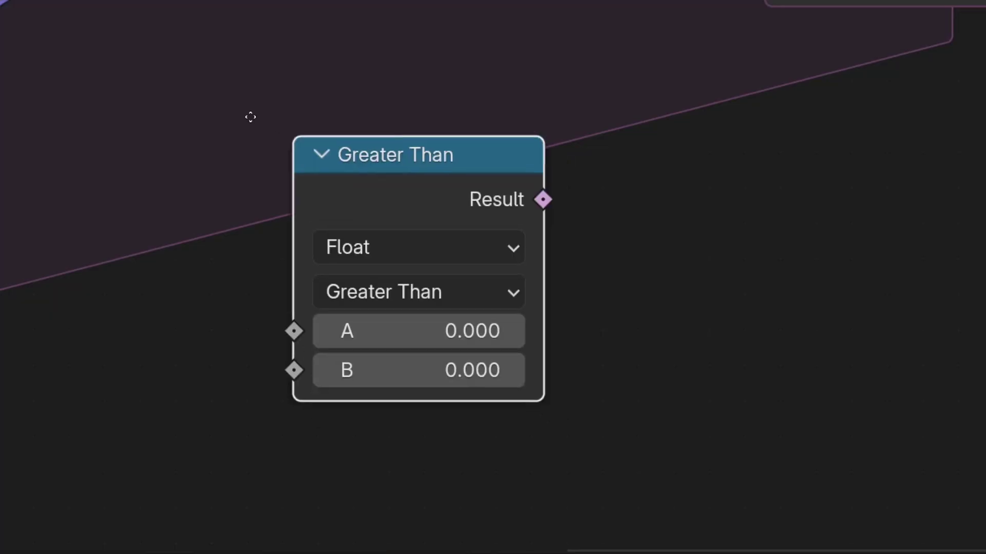
Add a Less Than compare node with Sine as A and B threshold 0.050.
{"action": "left_click", "coordinate": [462, 289]}
{"action": "left_click", "coordinate": [472, 60]}
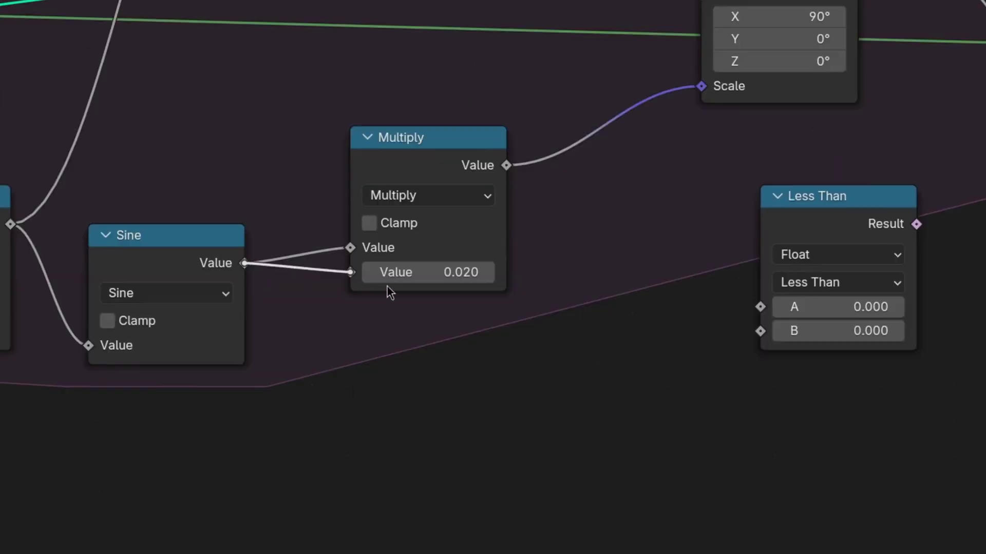
{"action": "left_click_drag", "start_coordinate": [244, 263], "coordinate": [757, 307]}
{"action": "left_click", "coordinate": [856, 333]}
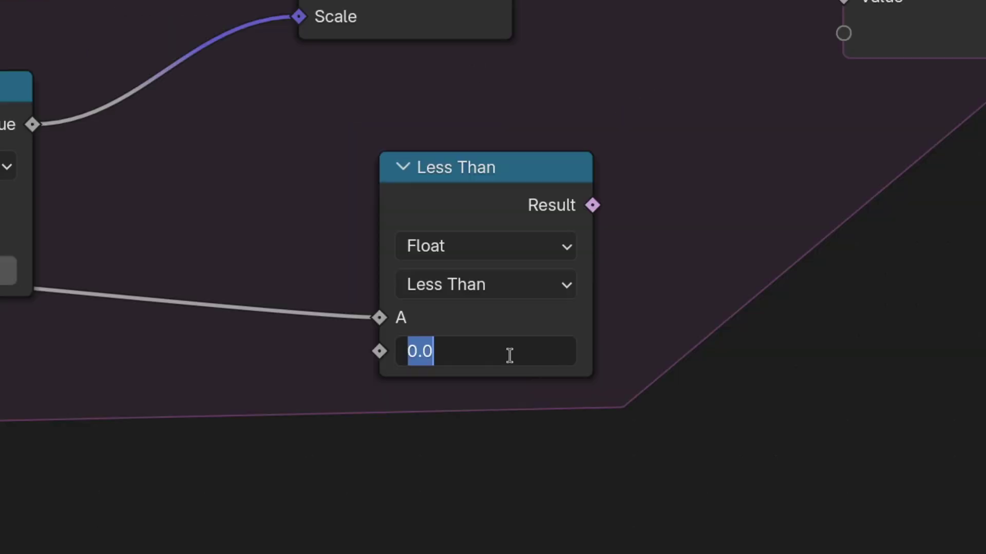
{"action": "type", "text": "5"}
{"action": "key", "text": "Return"}
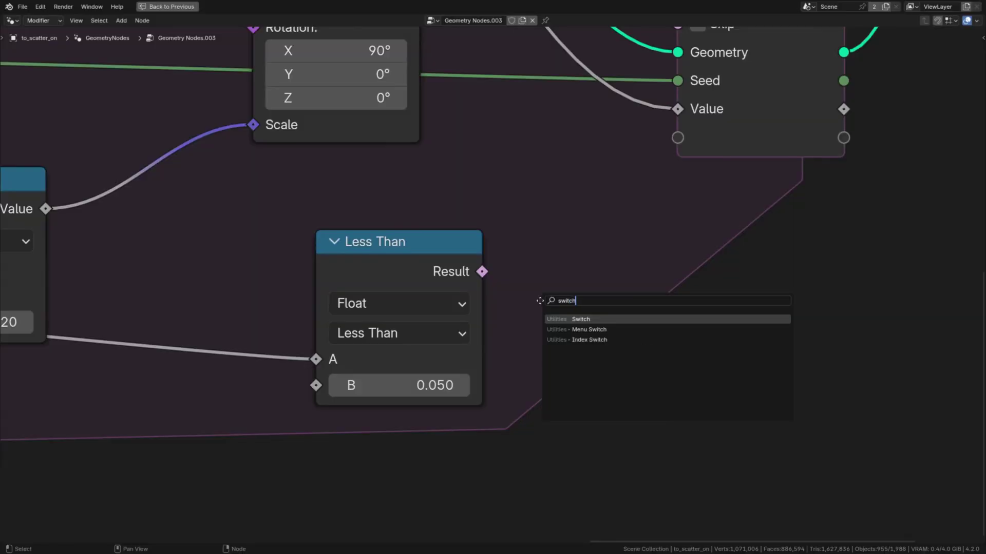
Feed the comparison into a Float Switch (False 0, True 1) and add its output into the Value.
{"action": "left_click", "coordinate": [577, 319]}
{"action": "left_click_drag", "start_coordinate": [434, 230], "coordinate": [620, 295]}
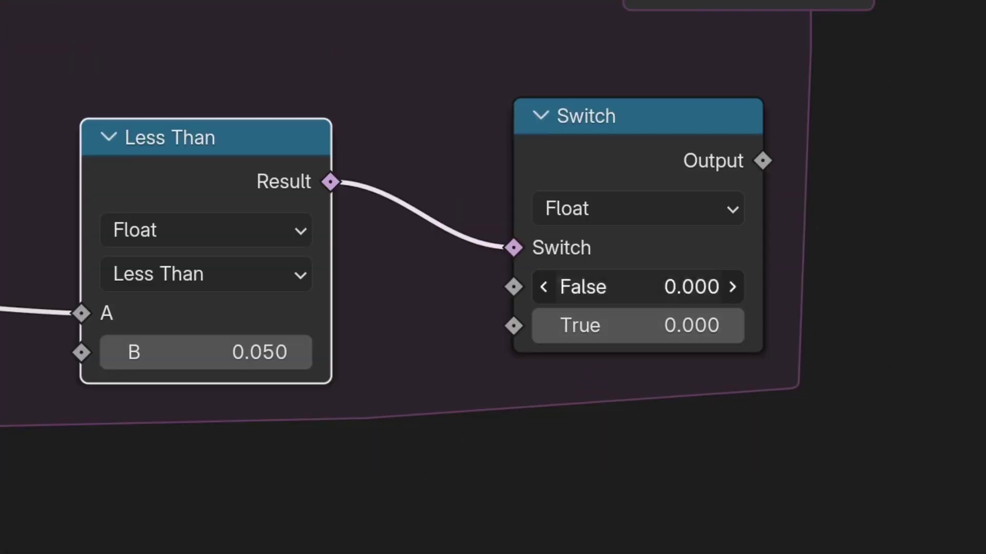
{"action": "key", "text": "Escape"}
{"action": "left_click", "coordinate": [691, 323]}
{"action": "type", "text": "1"}
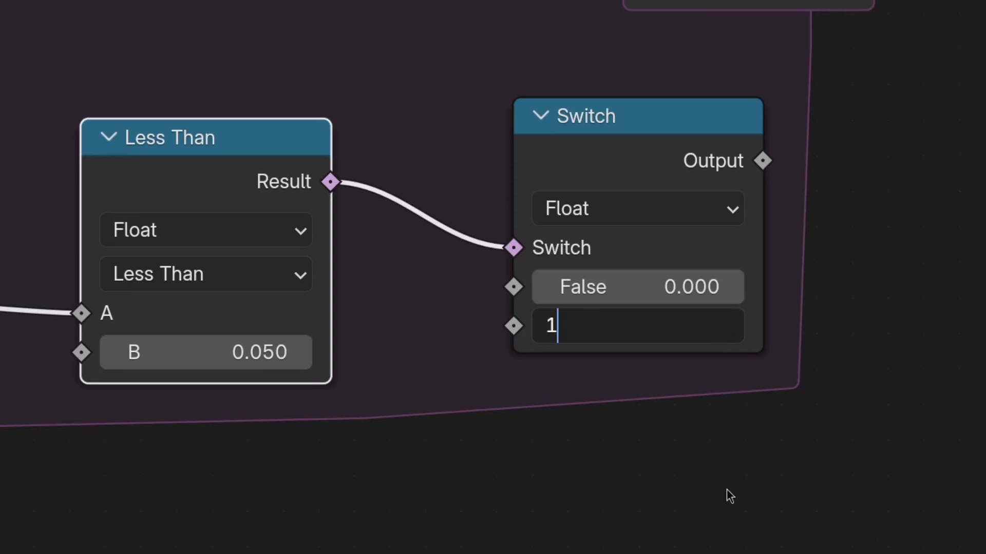
{"action": "key", "text": "Return"}
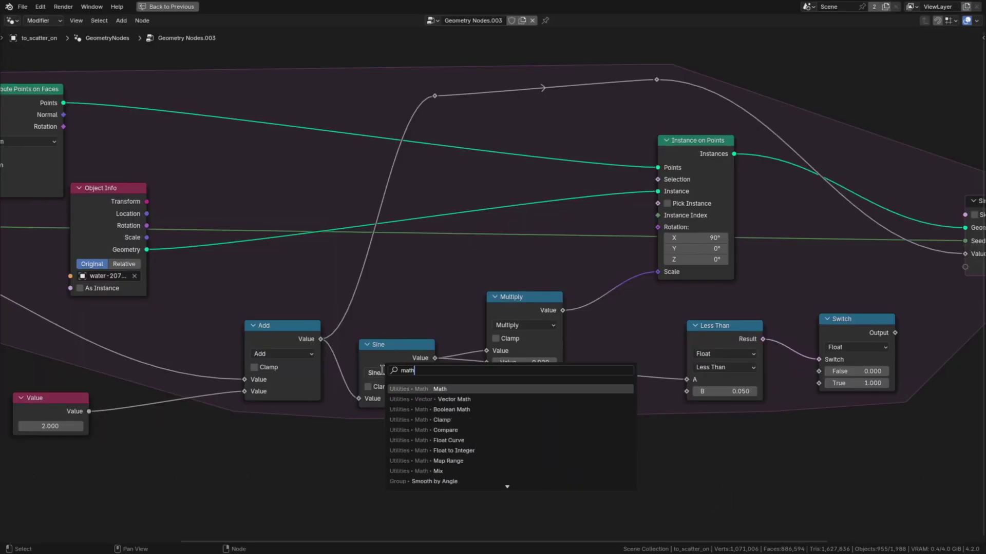
{"action": "key", "text": "Return"}
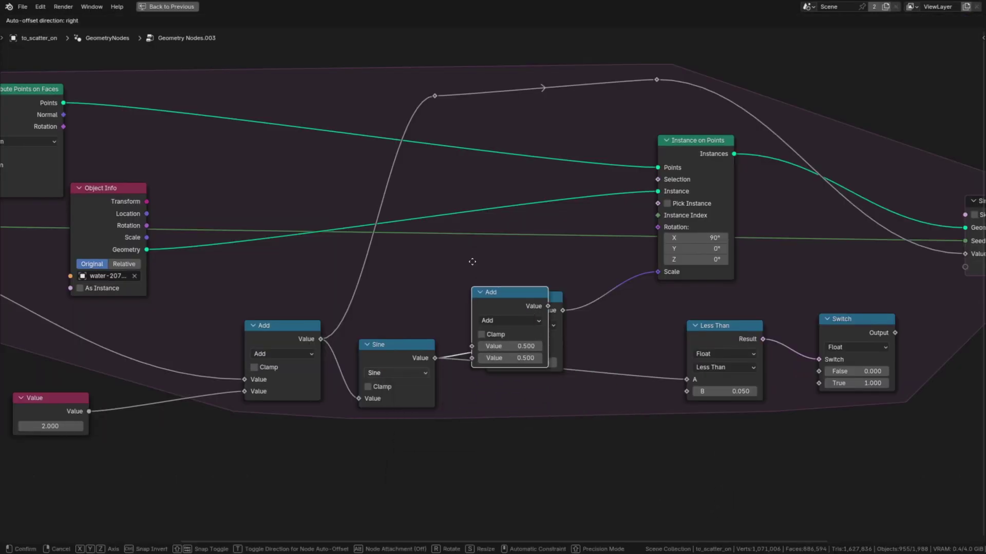
{"action": "left_click", "coordinate": [478, 223]}
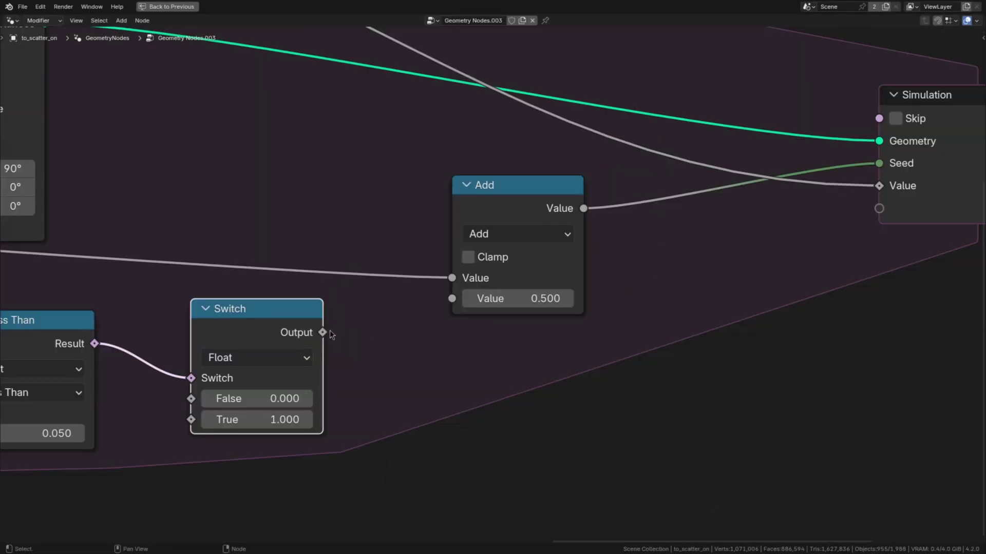
{"action": "left_click_drag", "start_coordinate": [420, 313], "coordinate": [461, 309]}
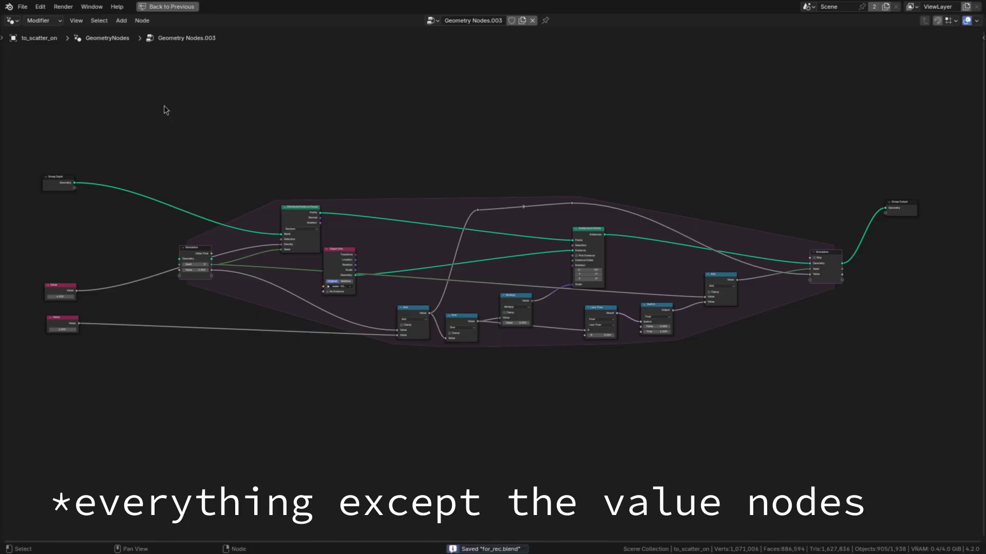
Box-select all simulation zone nodes and group them with Ctrl+G.
{"action": "left_click_drag", "start_coordinate": [166, 109], "coordinate": [866, 432]}
{"action": "scroll", "coordinate": [660, 248], "scroll_direction": "down", "scroll_amount": 1, "text": "ctrl"}
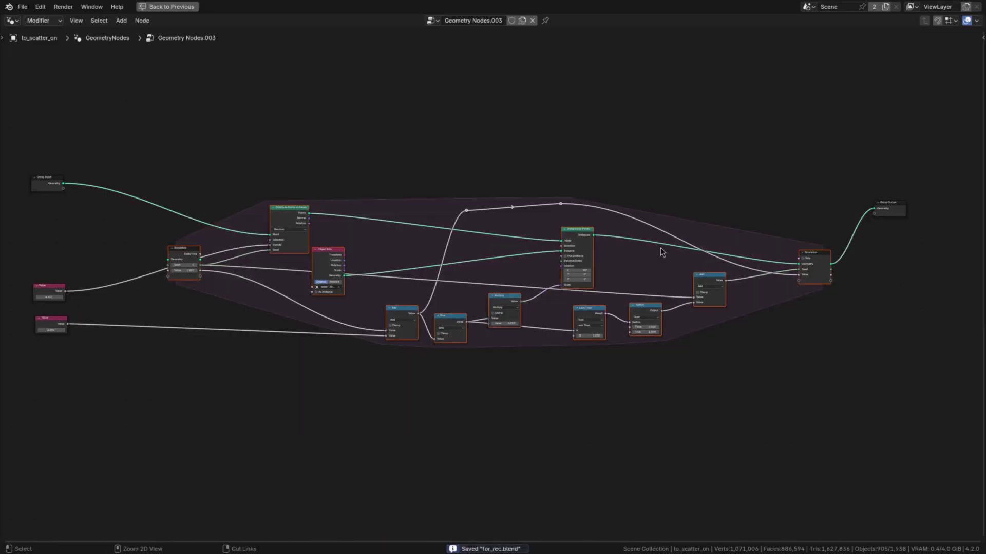
{"action": "key", "text": "ctrl+g"}
{"action": "scroll", "coordinate": [549, 232], "scroll_direction": "up", "scroll_amount": 6}
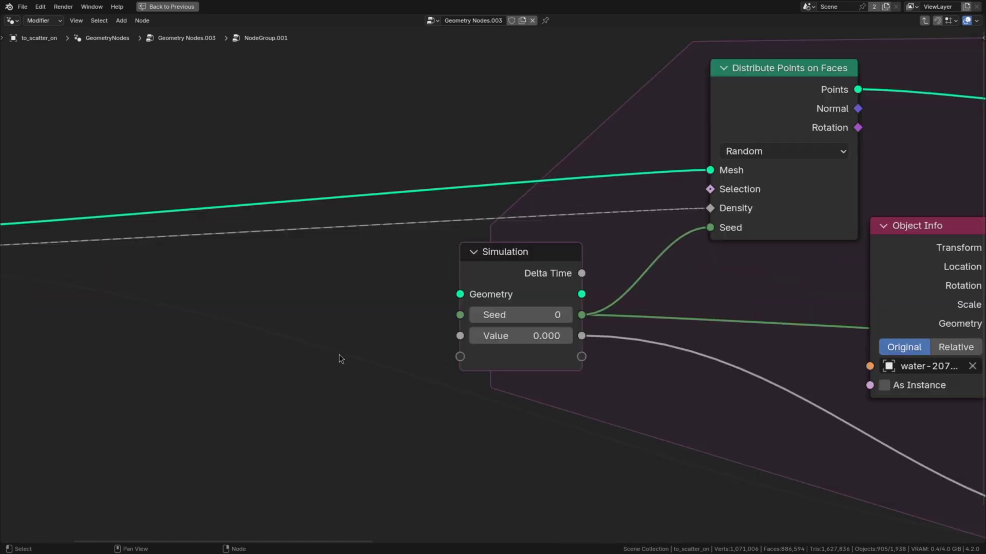
{"action": "scroll", "coordinate": [560, 337], "scroll_direction": "down", "scroll_amount": 1}
Expose the simulation Value and Seed as group inputs, test the Value, and rename the sockets.
{"action": "left_click_drag", "start_coordinate": [559, 337], "coordinate": [520, 325]}
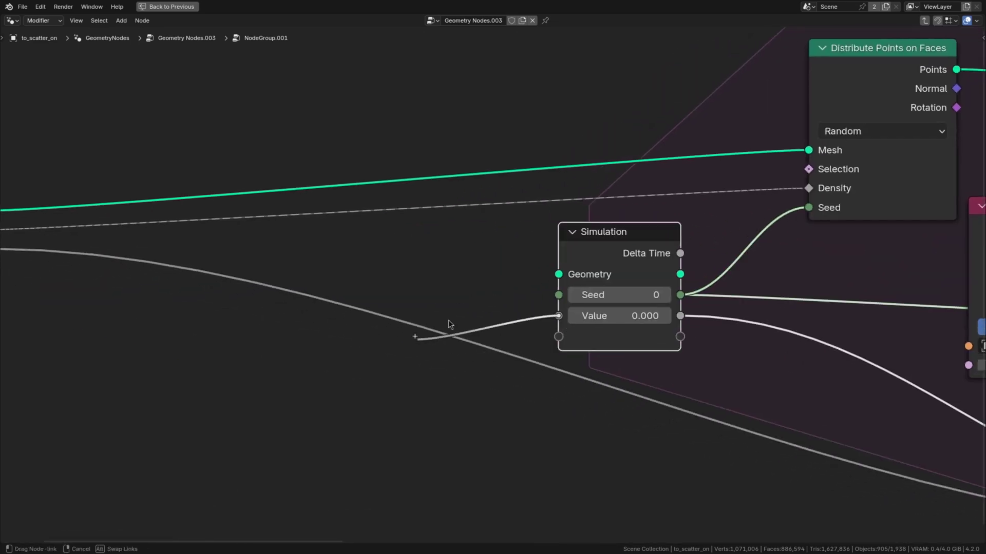
{"action": "scroll", "coordinate": [308, 314], "scroll_direction": "up", "scroll_amount": 2}
{"action": "left_click_drag", "start_coordinate": [389, 305], "coordinate": [174, 313]}
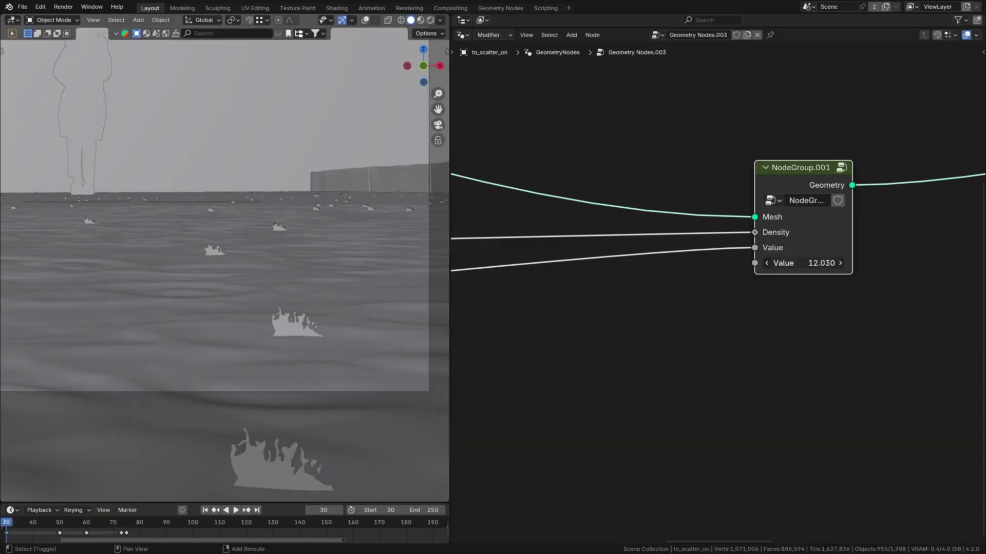
{"action": "left_click_drag", "start_coordinate": [804, 263], "coordinate": [821, 263]}
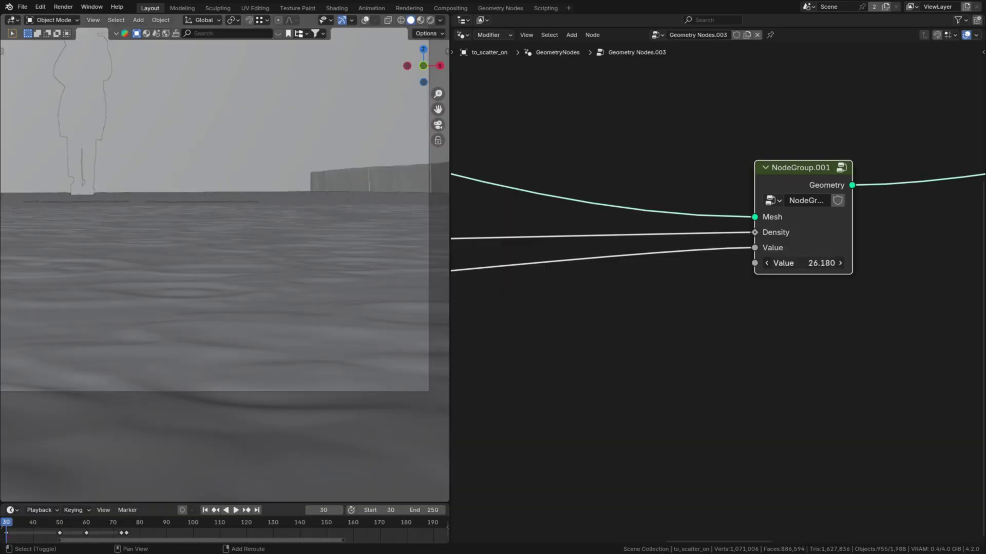
{"action": "left_click_drag", "start_coordinate": [821, 263], "coordinate": [829, 263]}
{"action": "left_click_drag", "start_coordinate": [260, 266], "coordinate": [629, 265]}
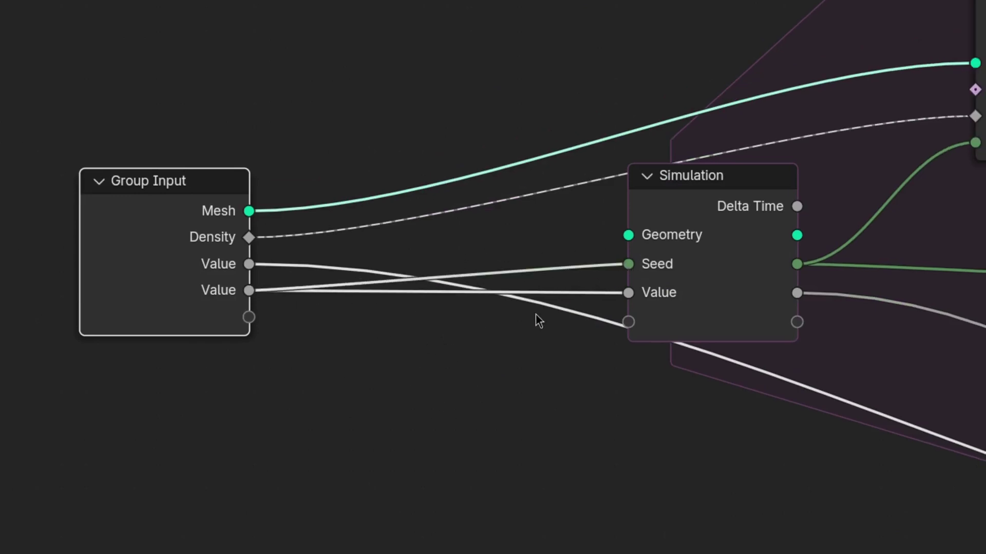
{"action": "type", "text": "Speed"}
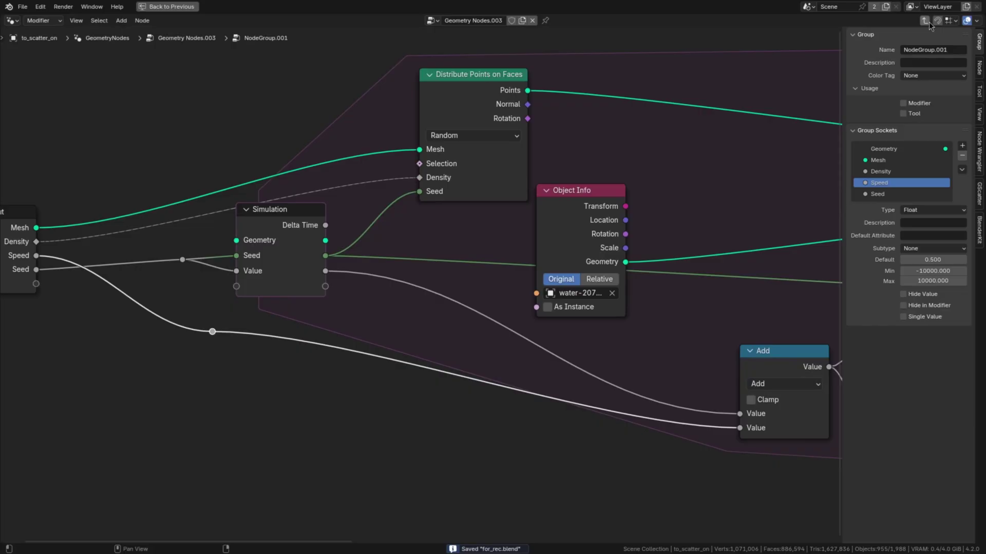
{"action": "left_click", "coordinate": [924, 21]}
Duplicate NodeGroup.001 several times, give each copy a different seed, and merge them via Join Geometry.
{"action": "key", "text": "shift+d"}
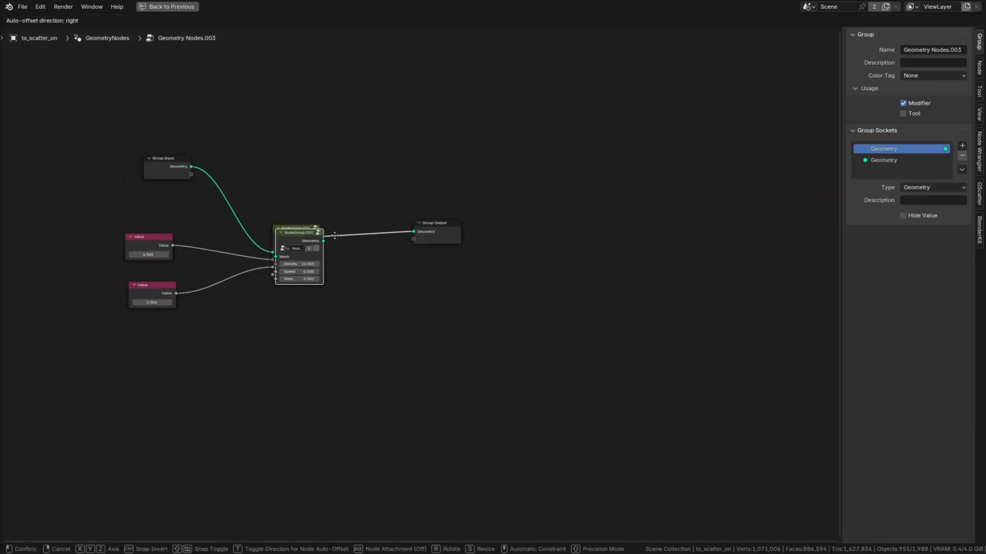
{"action": "left_click", "coordinate": [335, 290]}
{"action": "key", "text": "shift+r"}
{"action": "key", "text": "shift+r"}
{"action": "key", "text": "shift+r"}
{"action": "scroll", "coordinate": [342, 282], "scroll_direction": "up", "scroll_amount": 3}
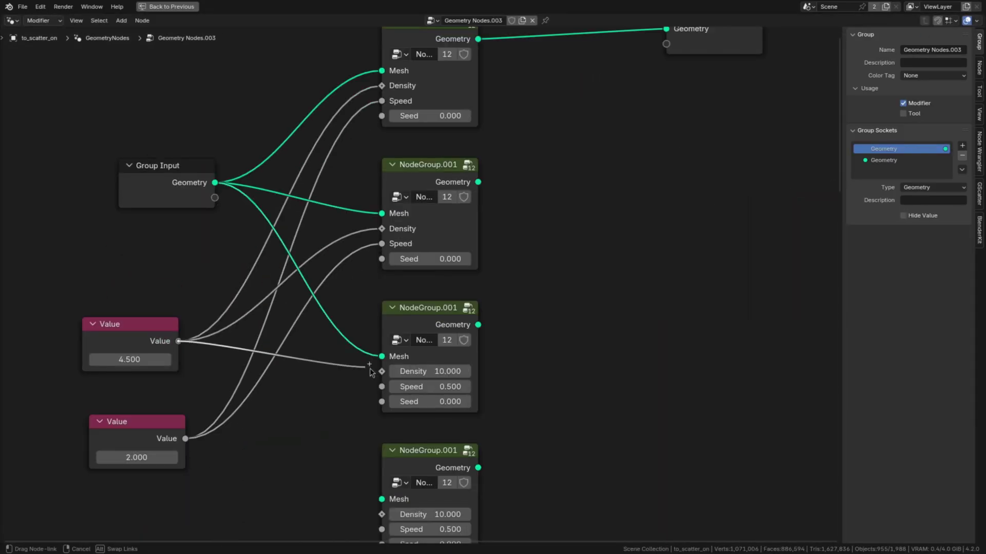
{"action": "scroll", "coordinate": [279, 239], "scroll_direction": "down", "scroll_amount": 1}
{"action": "scroll", "coordinate": [279, 243], "scroll_direction": "up", "scroll_amount": 1}
{"action": "scroll", "coordinate": [365, 244], "scroll_direction": "down", "scroll_amount": 5}
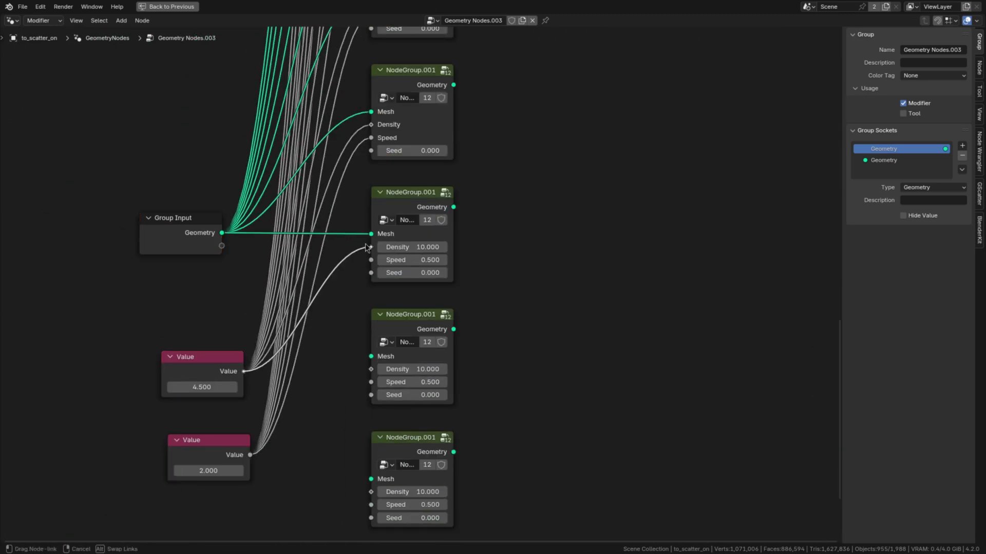
{"action": "scroll", "coordinate": [314, 409], "scroll_direction": "up", "scroll_amount": 5}
{"action": "middle_click_drag", "start_coordinate": [270, 436], "coordinate": [270, 334]}
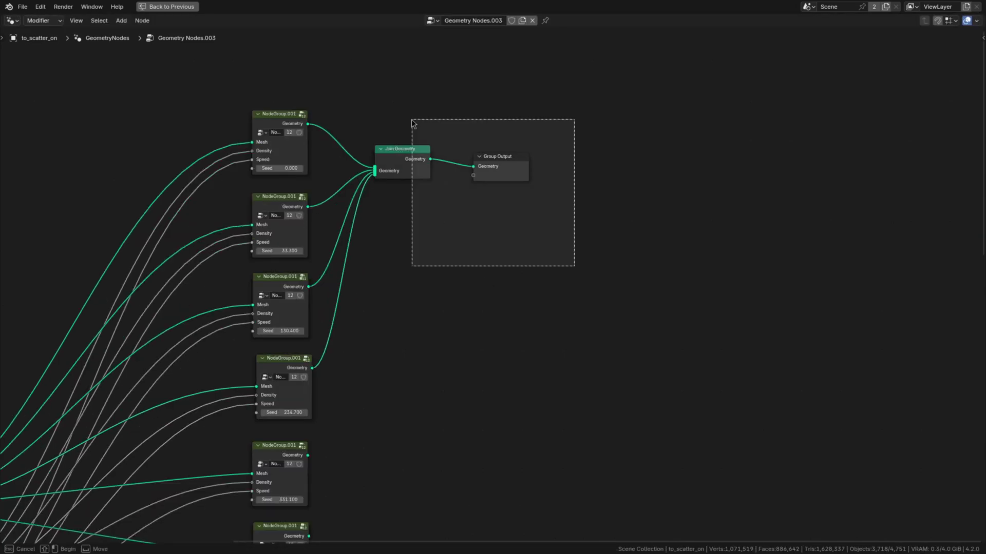
{"action": "left_click_drag", "start_coordinate": [138, 363], "coordinate": [341, 242]}
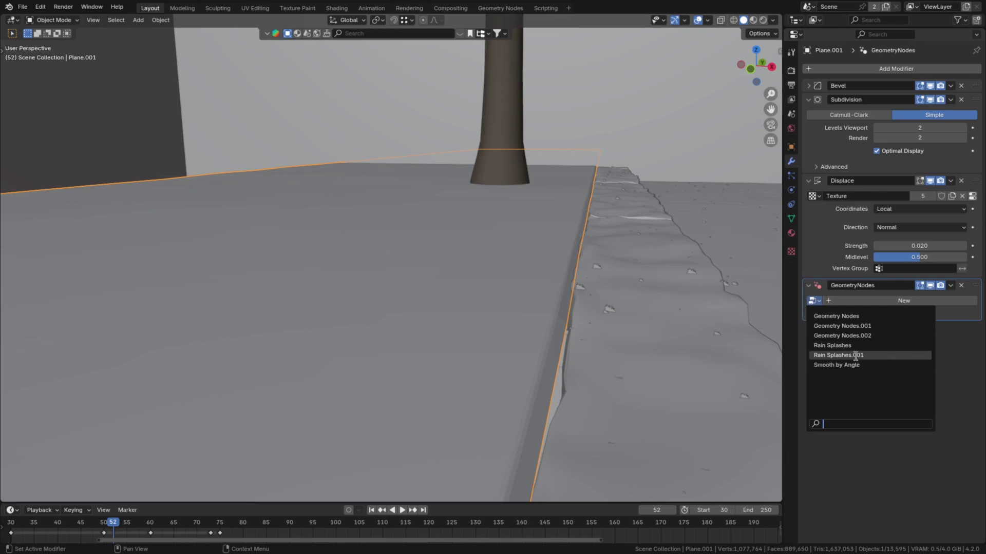
Assign Rain Splashes.001 to the street plane and add the Real Medium Rain 1 footage as a raised image plane.
{"action": "left_click", "coordinate": [855, 356]}
{"action": "middle_click_drag", "start_coordinate": [676, 375], "coordinate": [626, 263]}
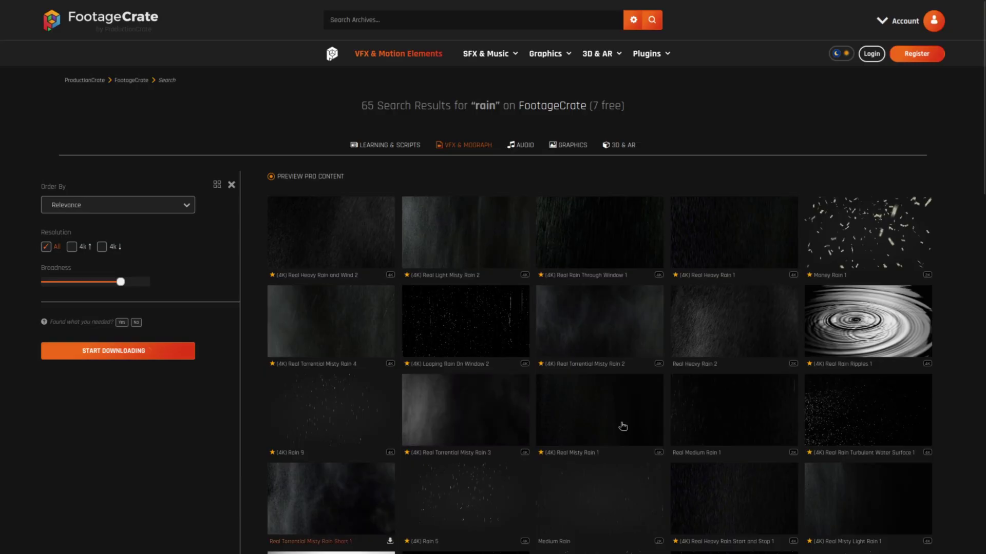
{"action": "scroll", "coordinate": [667, 359], "scroll_direction": "down", "scroll_amount": 2}
{"action": "left_click", "coordinate": [701, 329]}
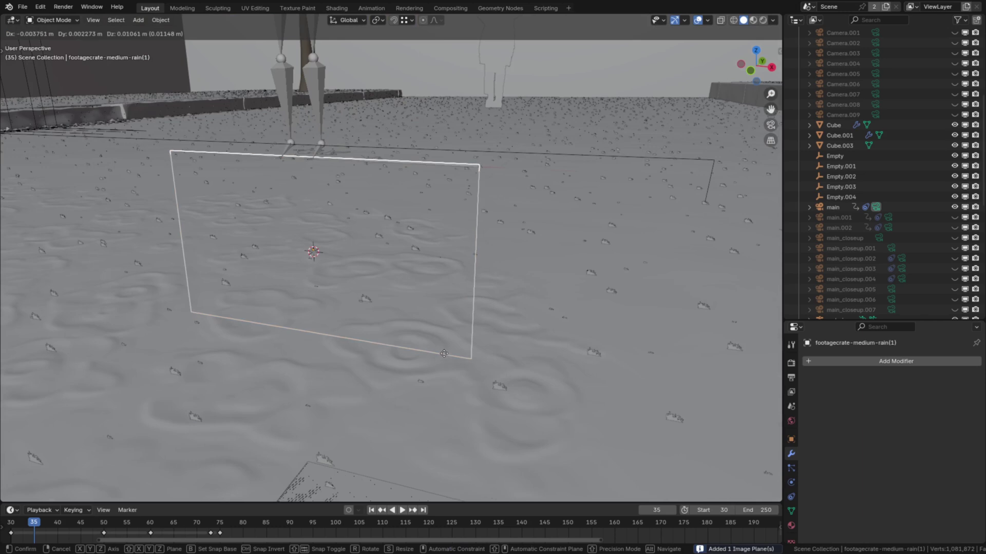
{"action": "key", "text": "z"}
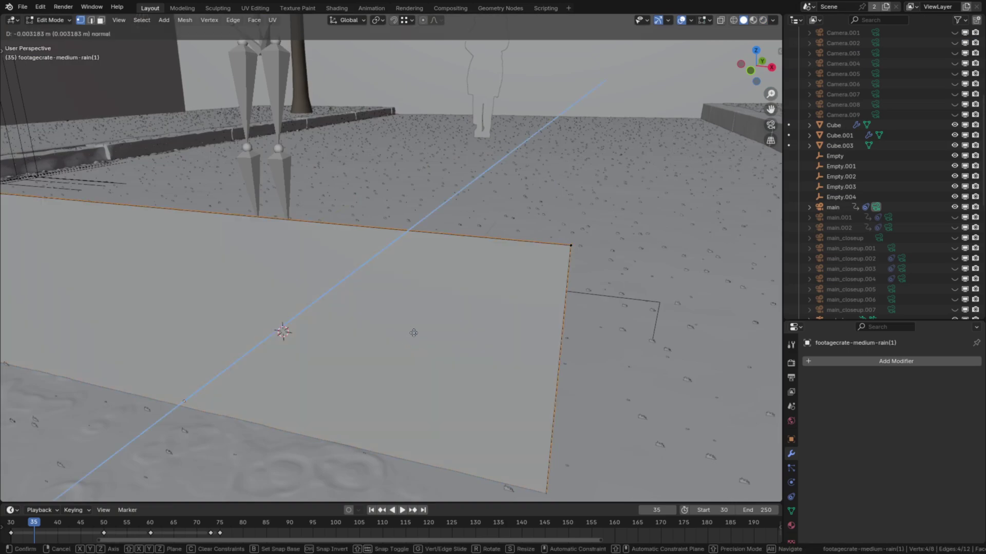
Connect the Transparent/Glass BSDF Mix Shader to the rain material's Surface output.
{"action": "left_click", "coordinate": [504, 257]}
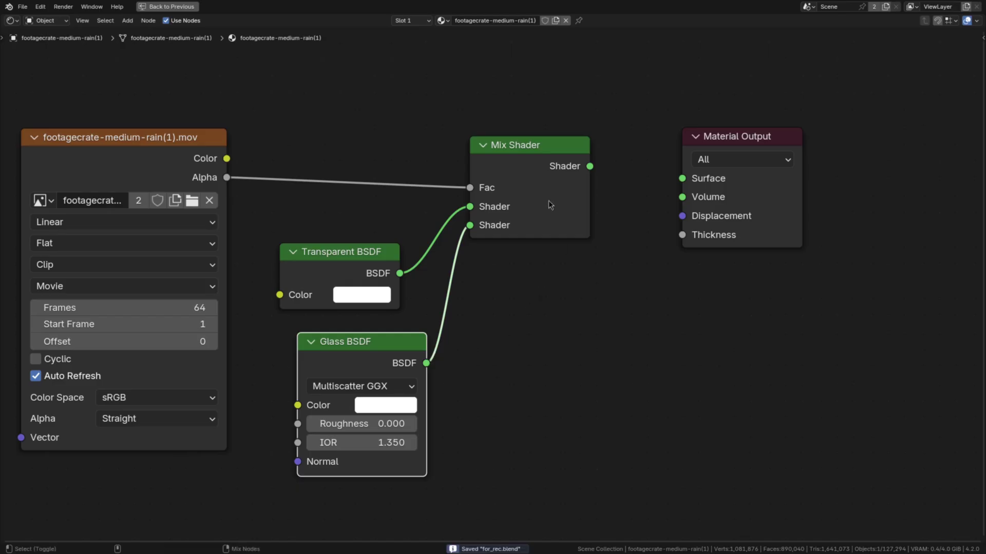
{"action": "left_click", "coordinate": [551, 205], "text": "ctrl+shift"}
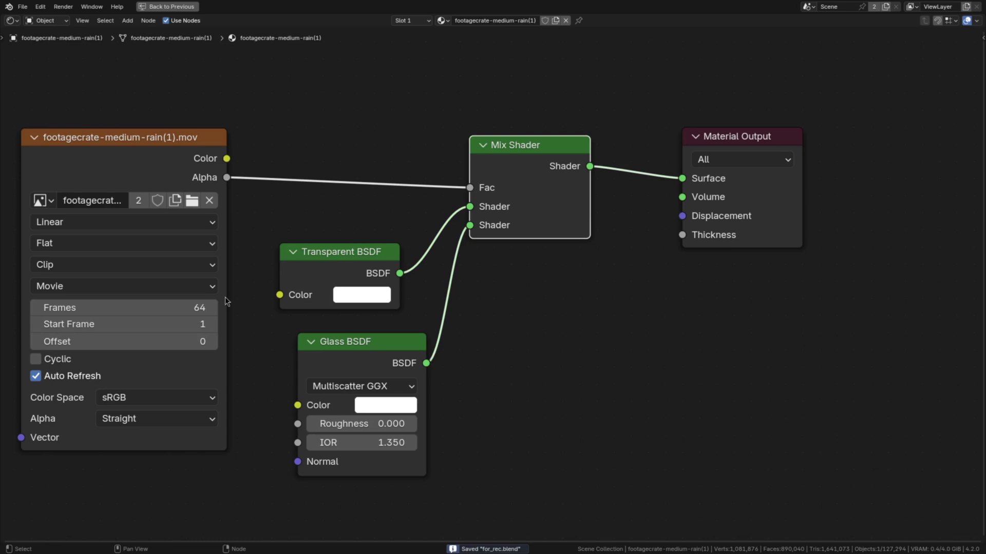